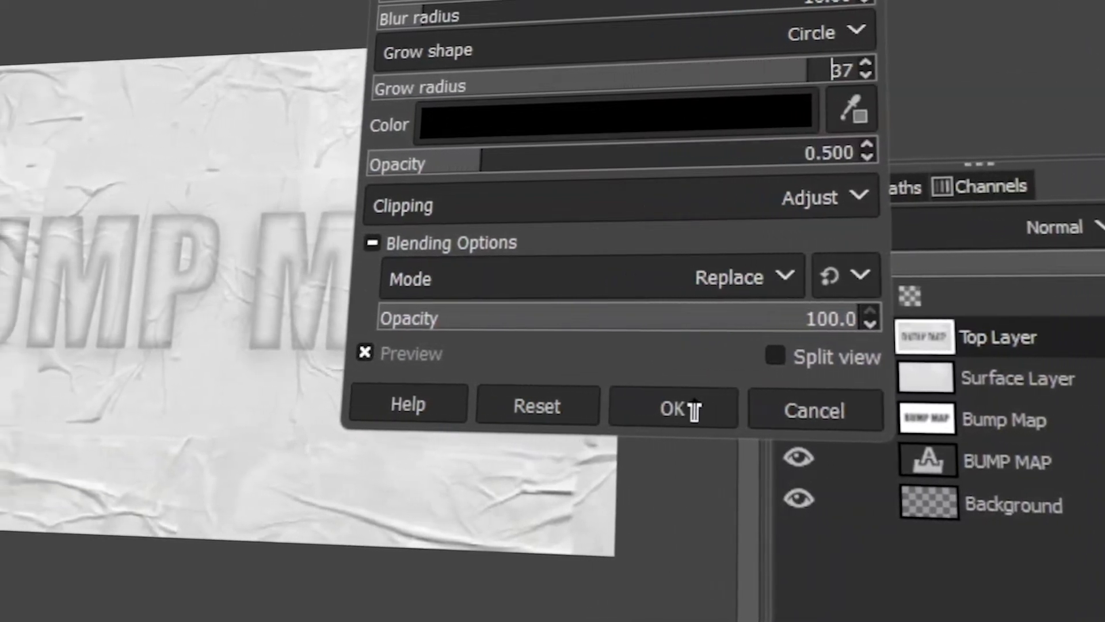
left_click(694, 409)
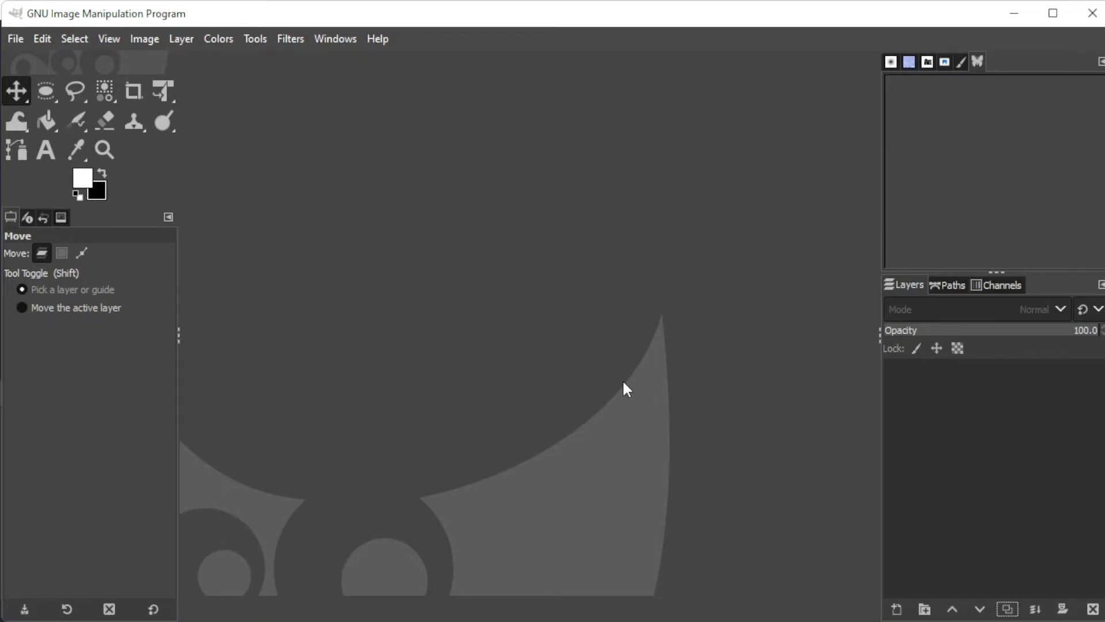
Create a new landscape image of 1920 × 1080 px
key("ctrl+n")
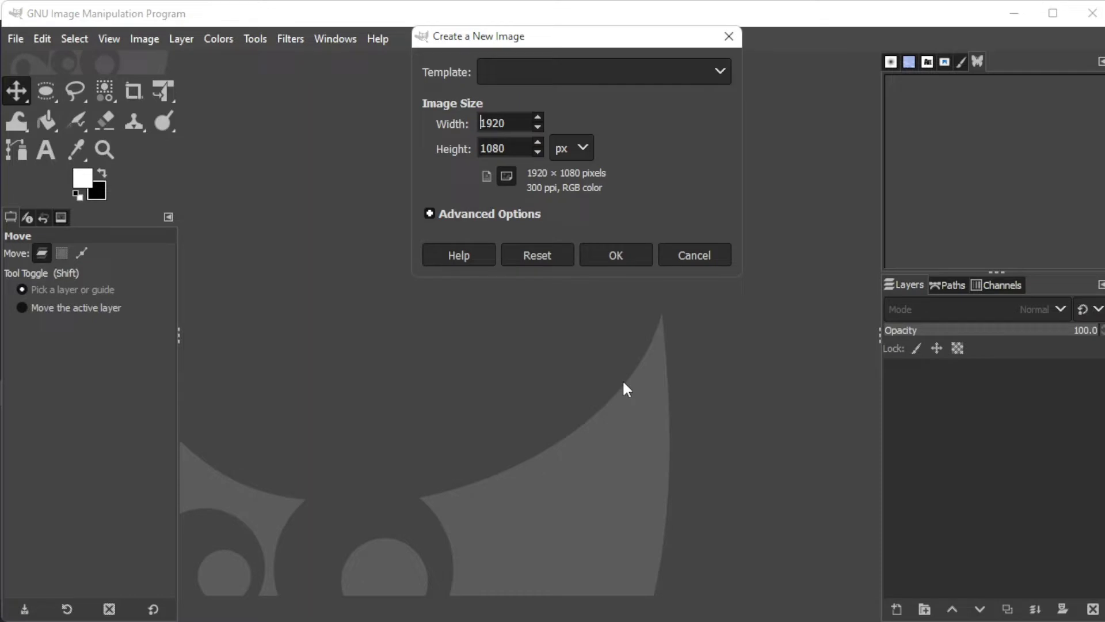
left_click(627, 259)
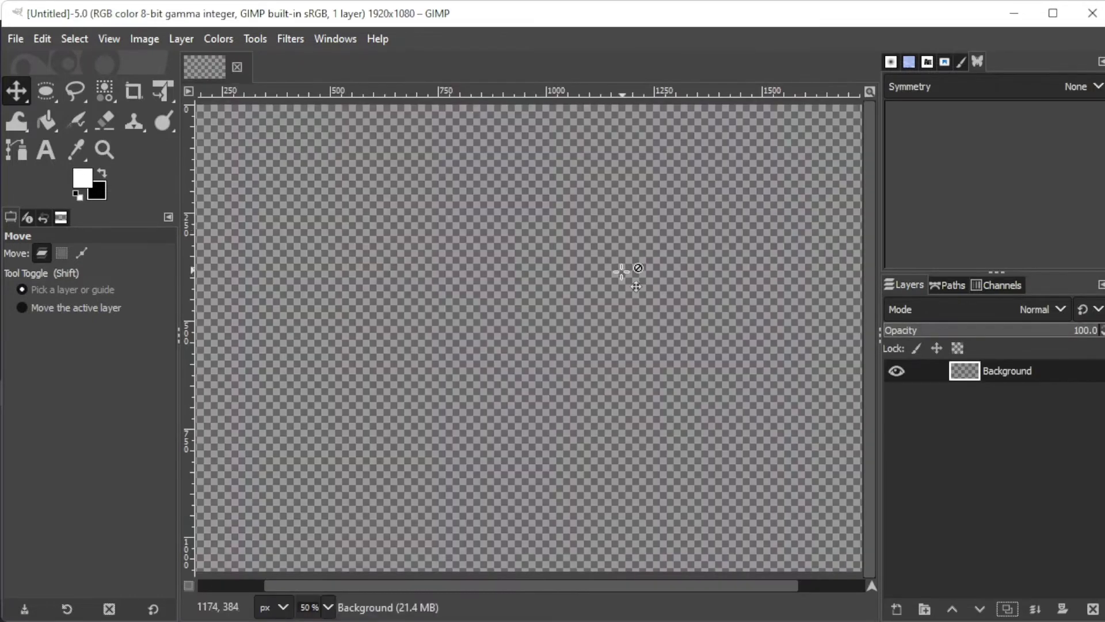
key("minus")
Add the text "BUMP MAP" in 384 px Impact Condensed with 1.0 letter spacing and move it inside the canvas
left_click(43, 157)
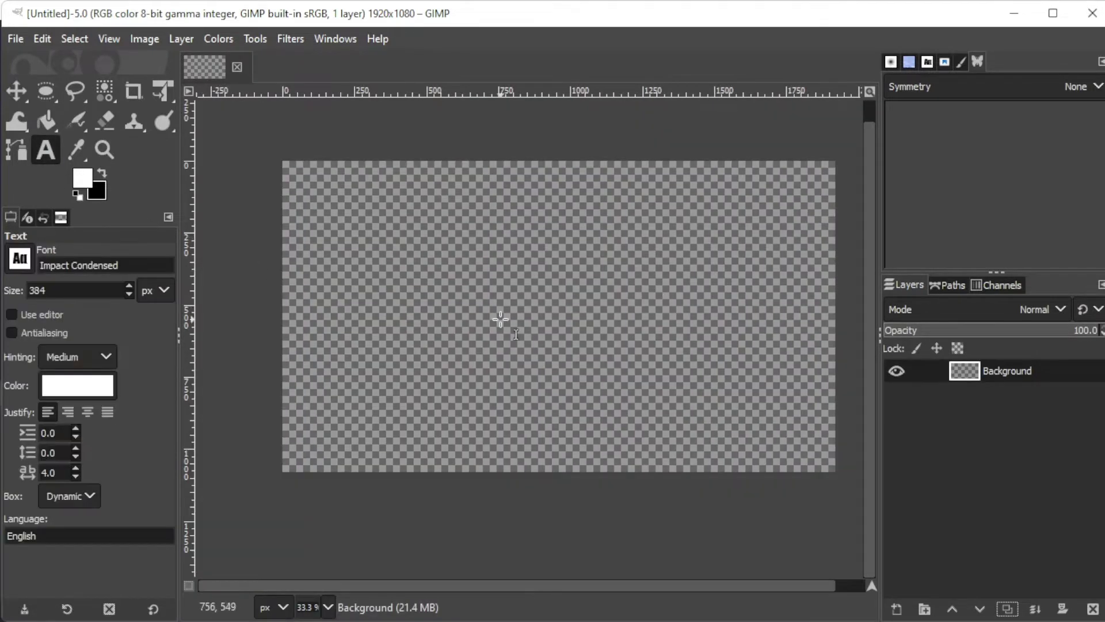
left_click(381, 284)
type("BUMP MAP")
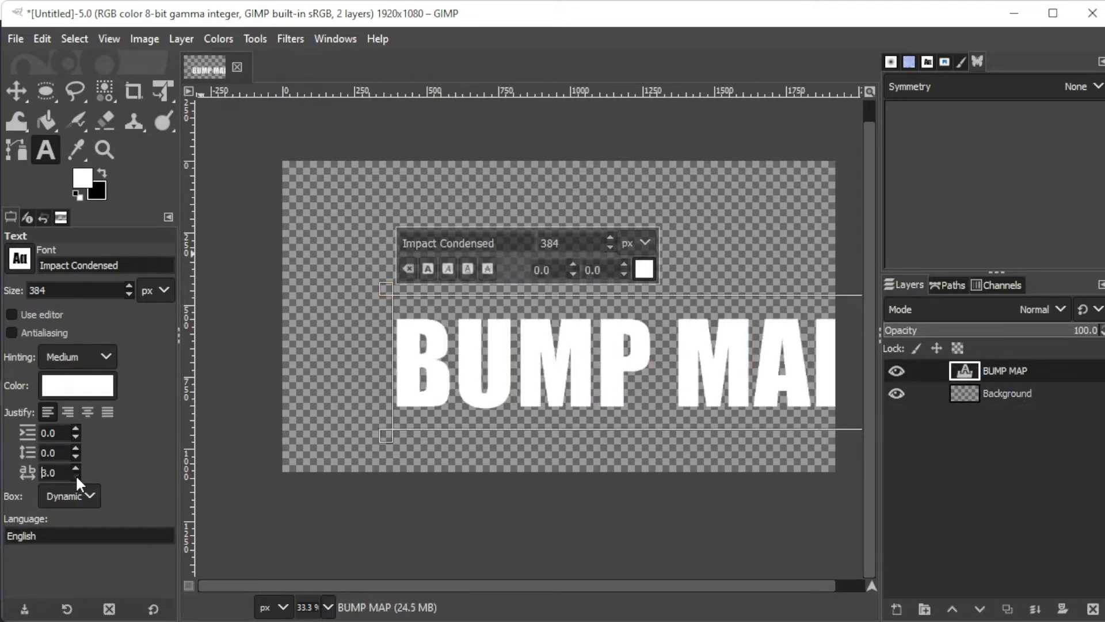
left_click(17, 91)
left_click_drag(435, 376, 378, 328)
Recolor all of the "BUMP MAP" text black and adjust its position toward the canvas centre
left_click(45, 150)
left_click(338, 332)
key("ctrl+a")
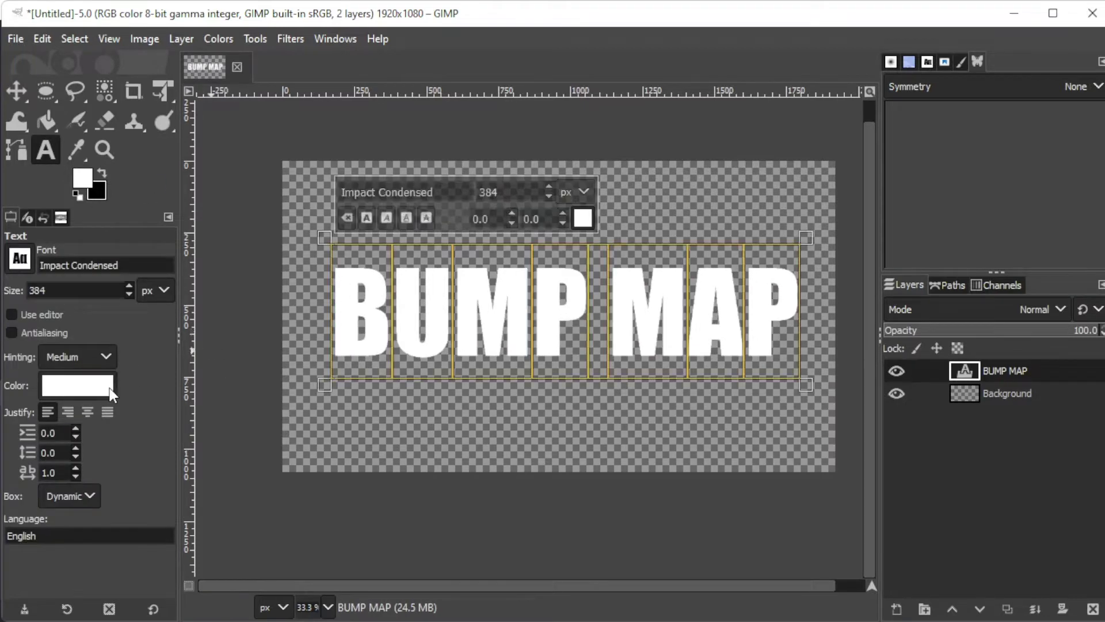
left_click(111, 394)
left_click_drag(127, 363, 168, 307)
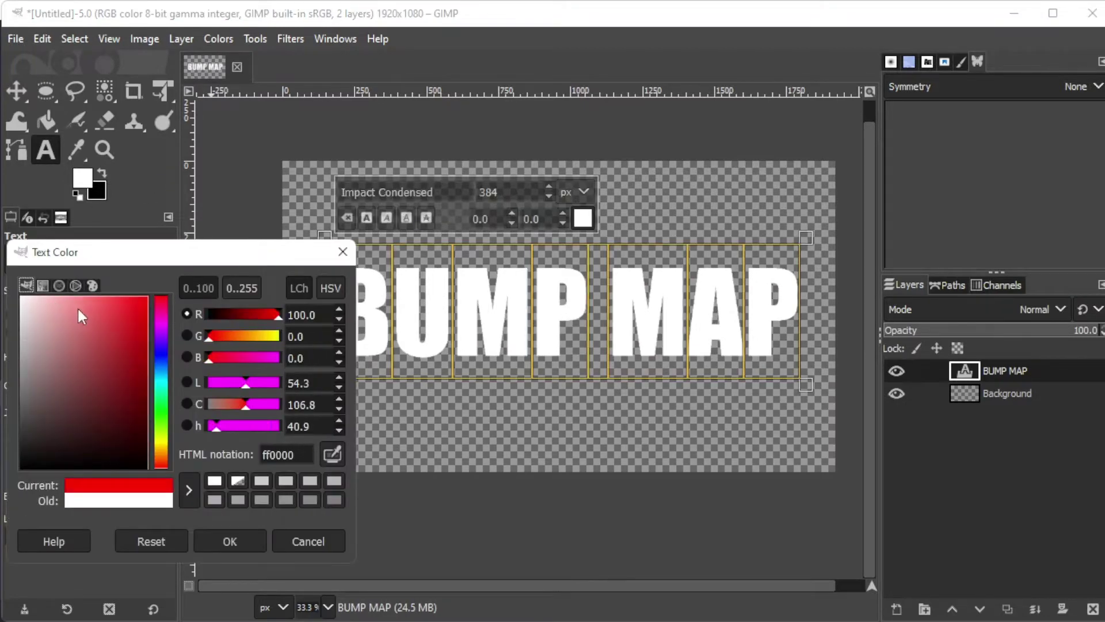
left_click_drag(77, 307, 23, 463)
left_click(230, 541)
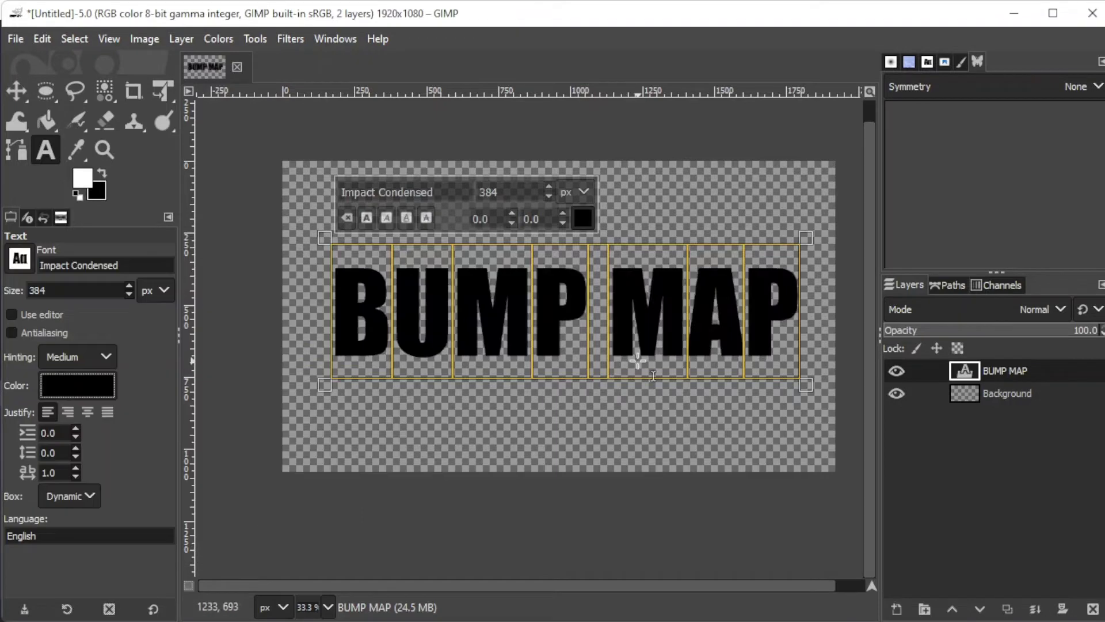
key("m")
left_click_drag(643, 346, 639, 348)
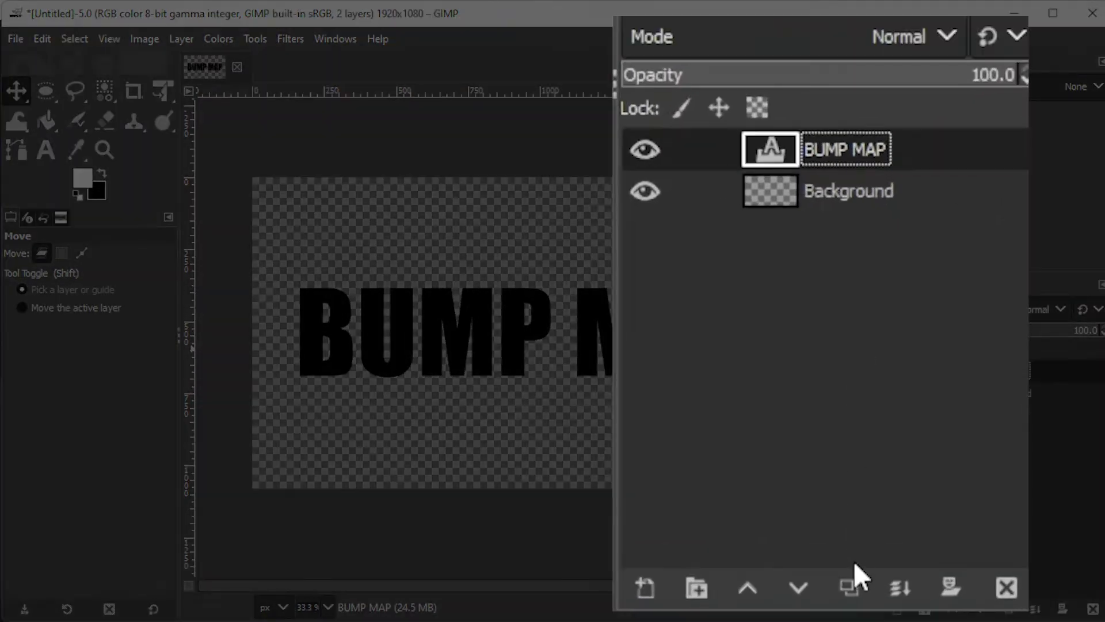
Duplicate the text layer and add a new 1920 × 1080 px layer named "Bump map" filled with white
left_click(1007, 609)
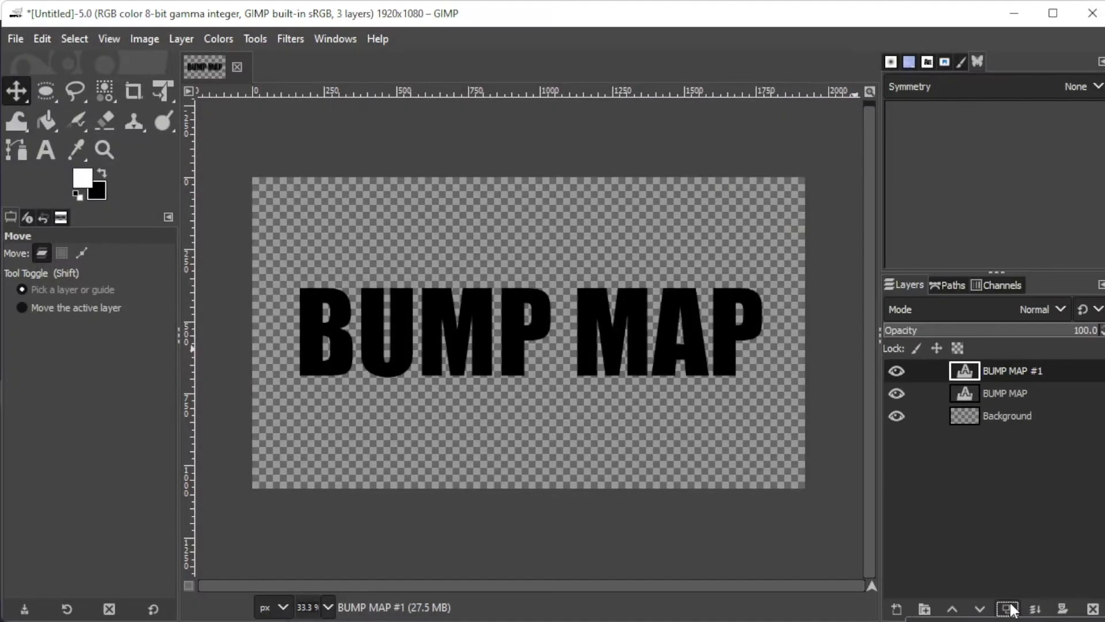
left_click(901, 609)
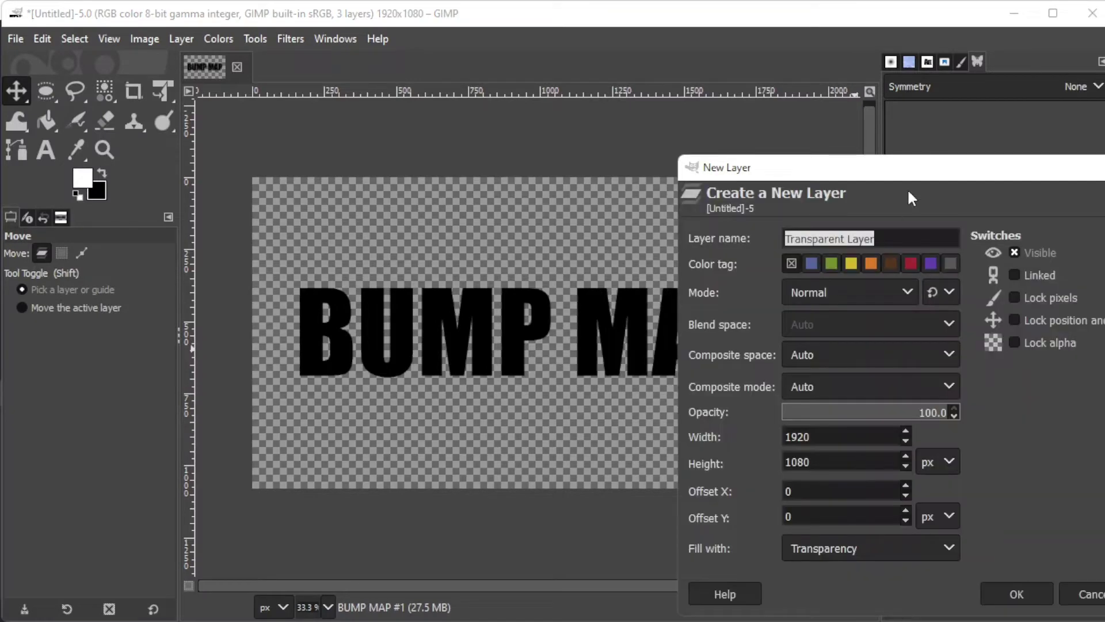
left_click_drag(865, 167, 564, 75)
left_click(550, 142)
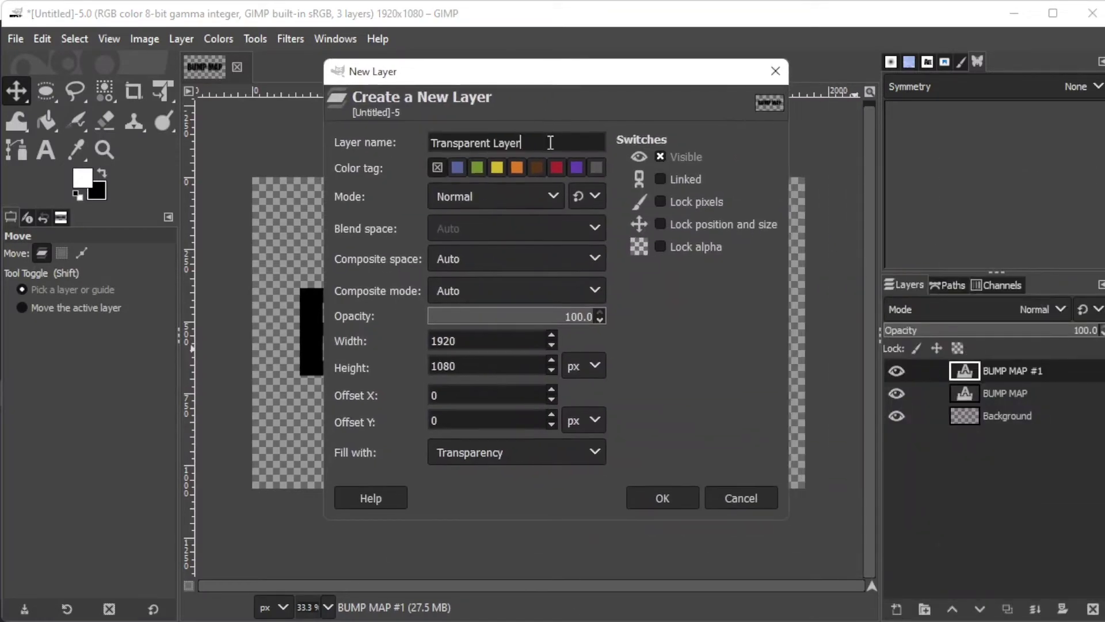
triple_click(549, 141)
type("Bump map")
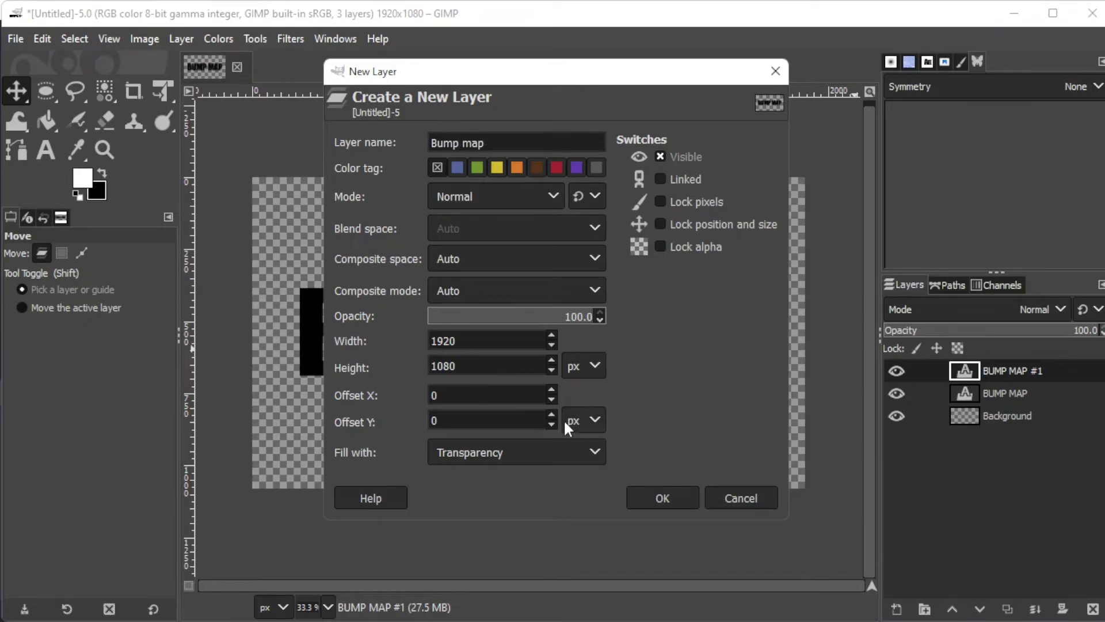
left_click(557, 454)
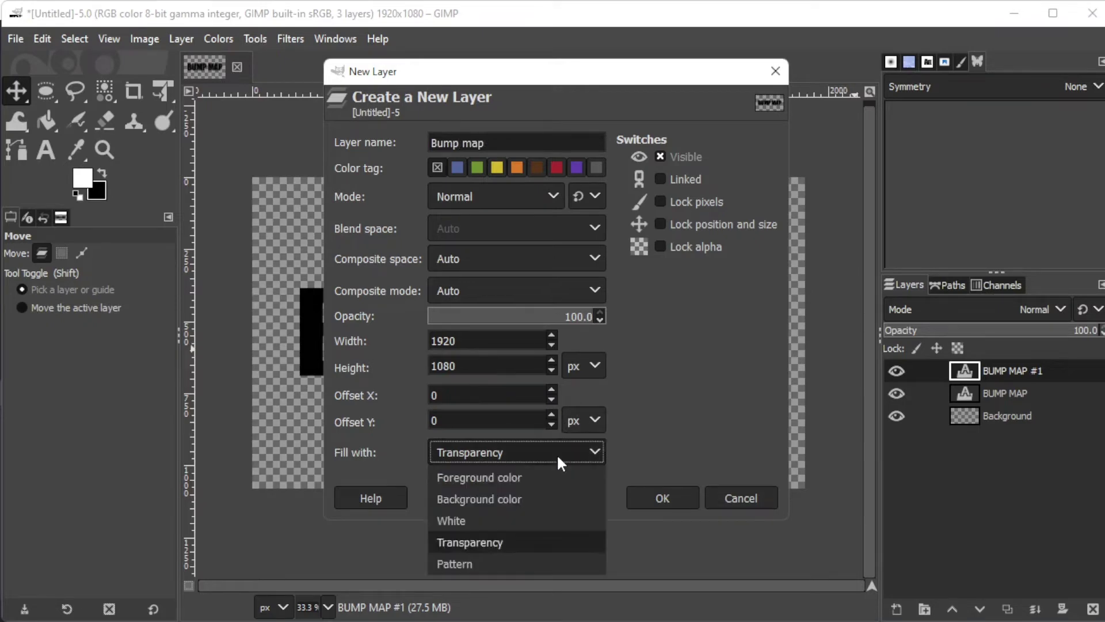
left_click(543, 518)
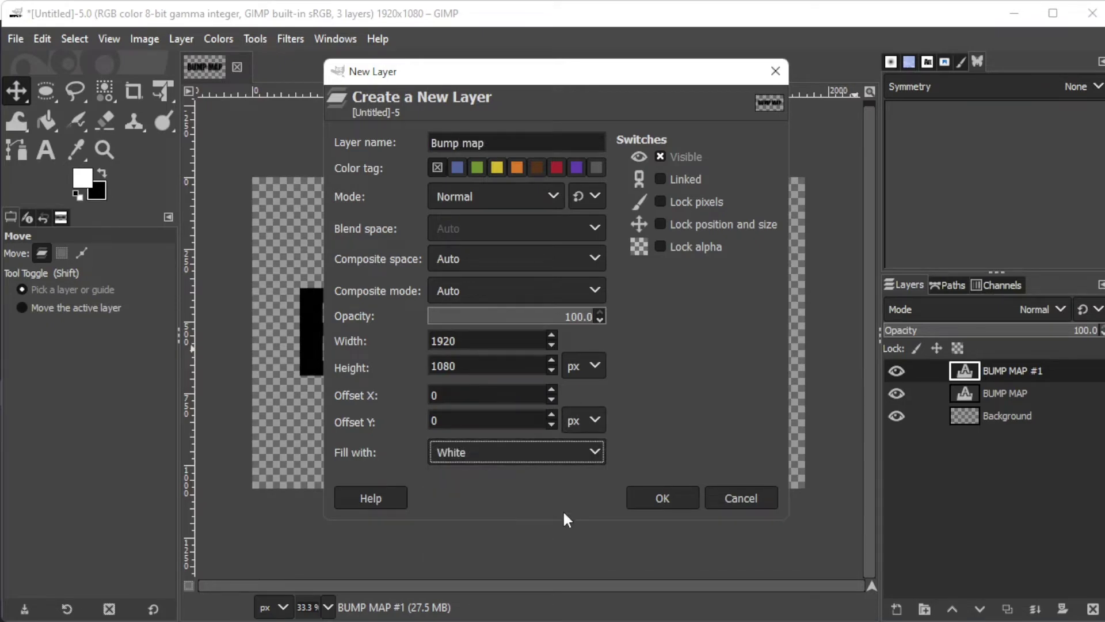
left_click(647, 493)
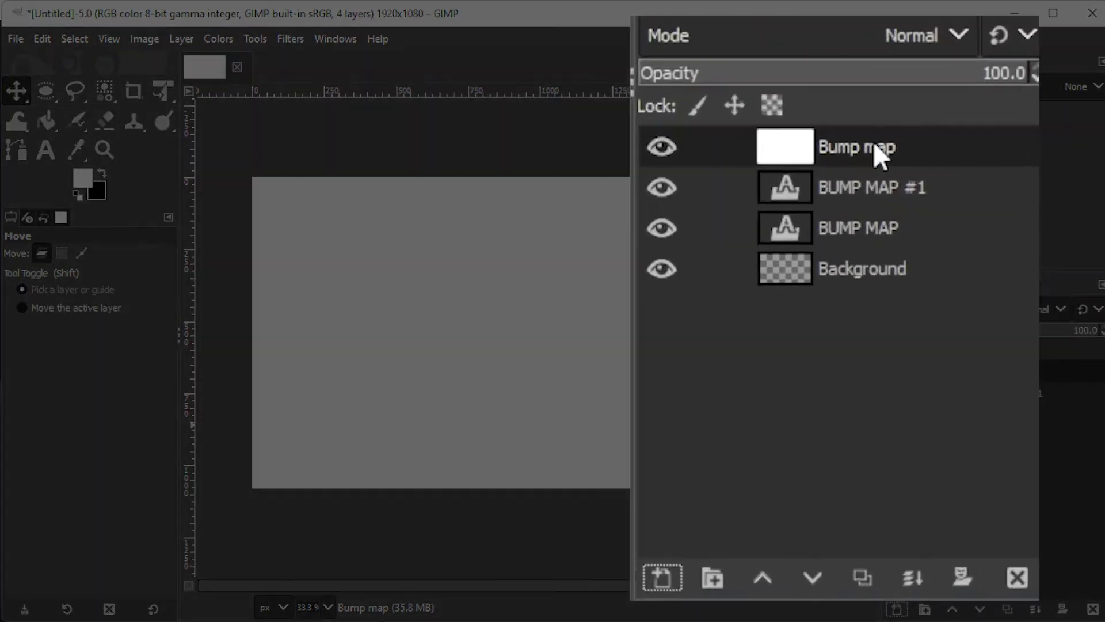
Place the white "Bump map" layer beneath the duplicated text layer and merge the duplicate down into it
left_click_drag(1014, 373, 1015, 404)
left_click_drag(876, 201, 874, 201)
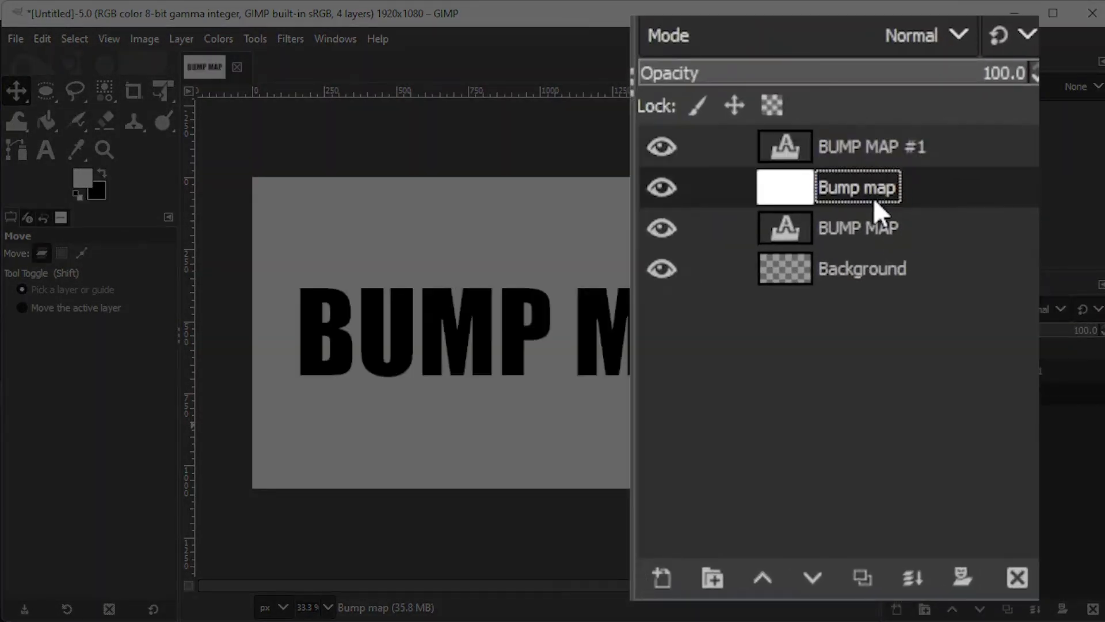
left_click(1065, 381)
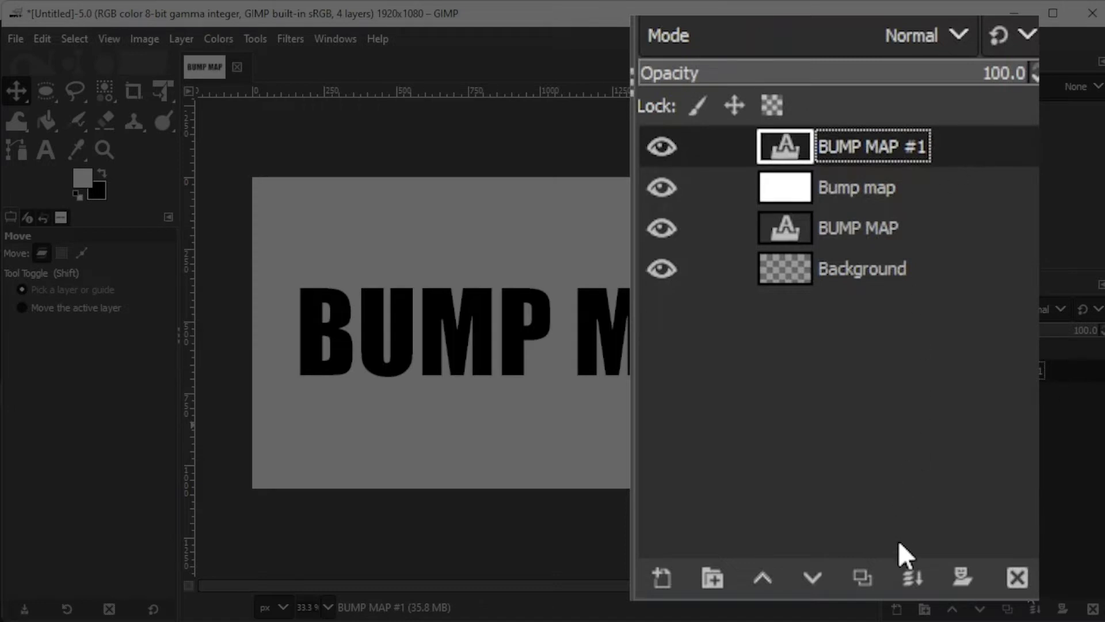
left_click(901, 571)
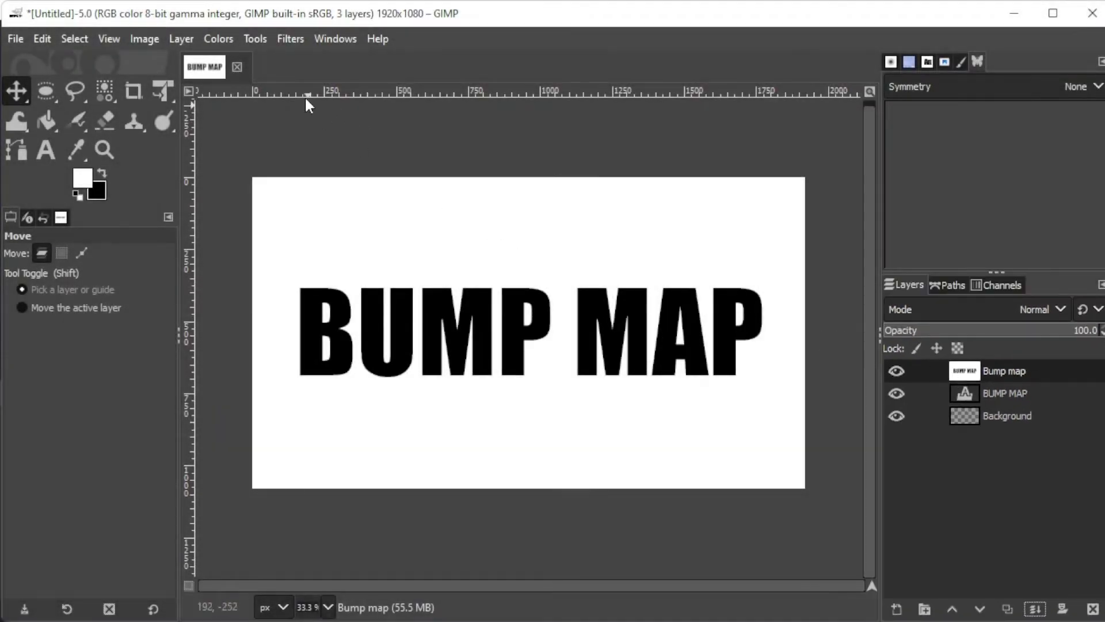
Apply a Gaussian Blur with Size X and Size Y of 24.70 to the merged "Bump map" layer
left_click(295, 30)
mouse_move(334, 163)
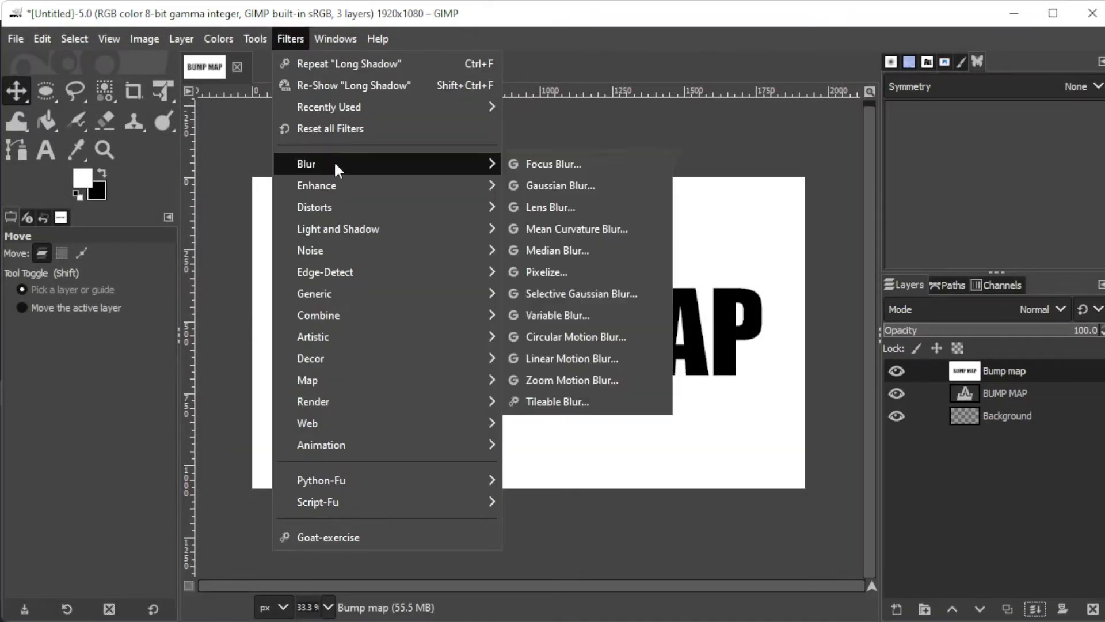
left_click(539, 185)
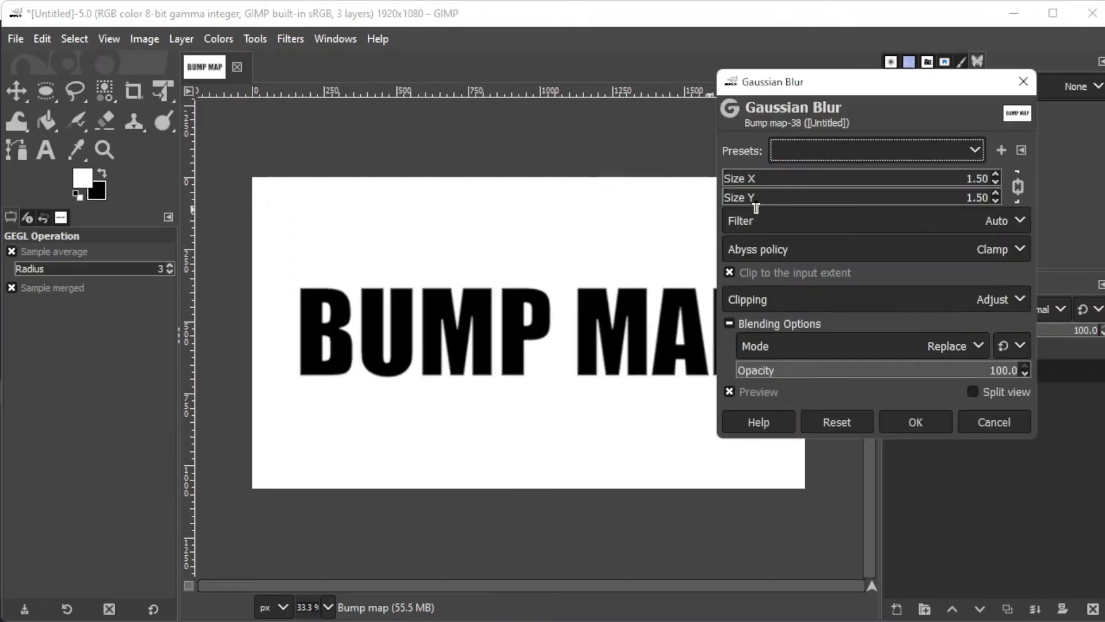
left_click(771, 183)
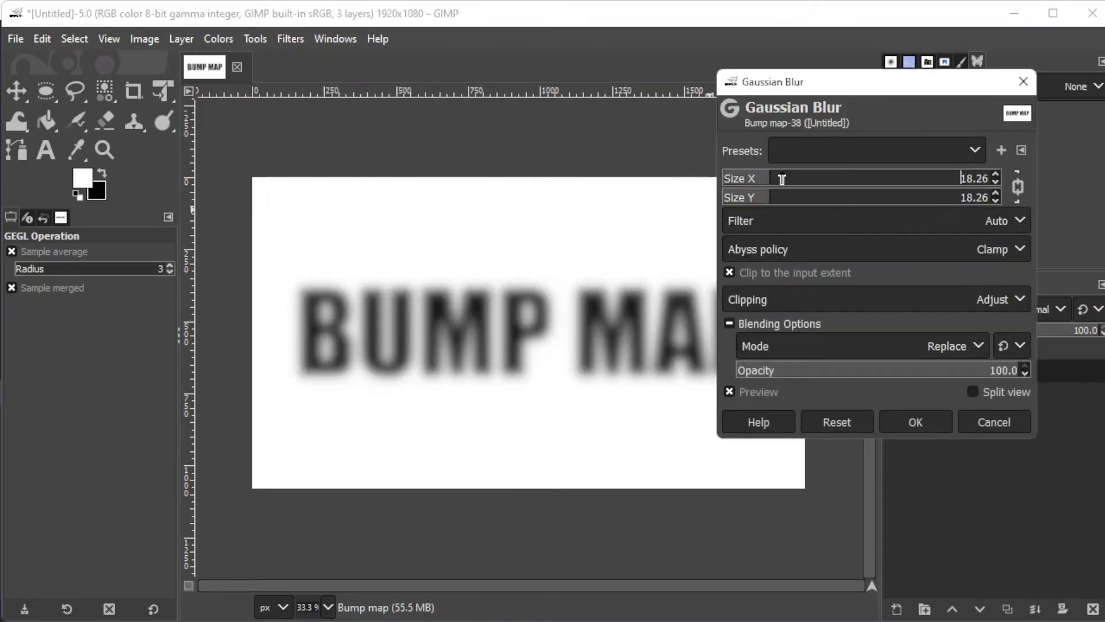
left_click_drag(782, 179, 810, 179)
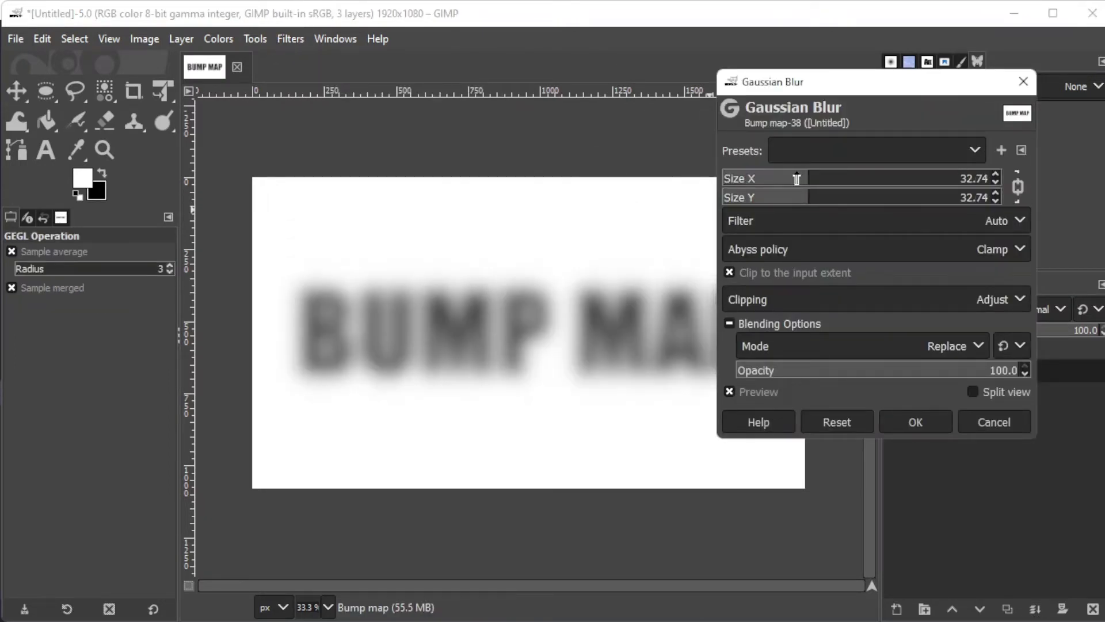
left_click(783, 179)
left_click(787, 179)
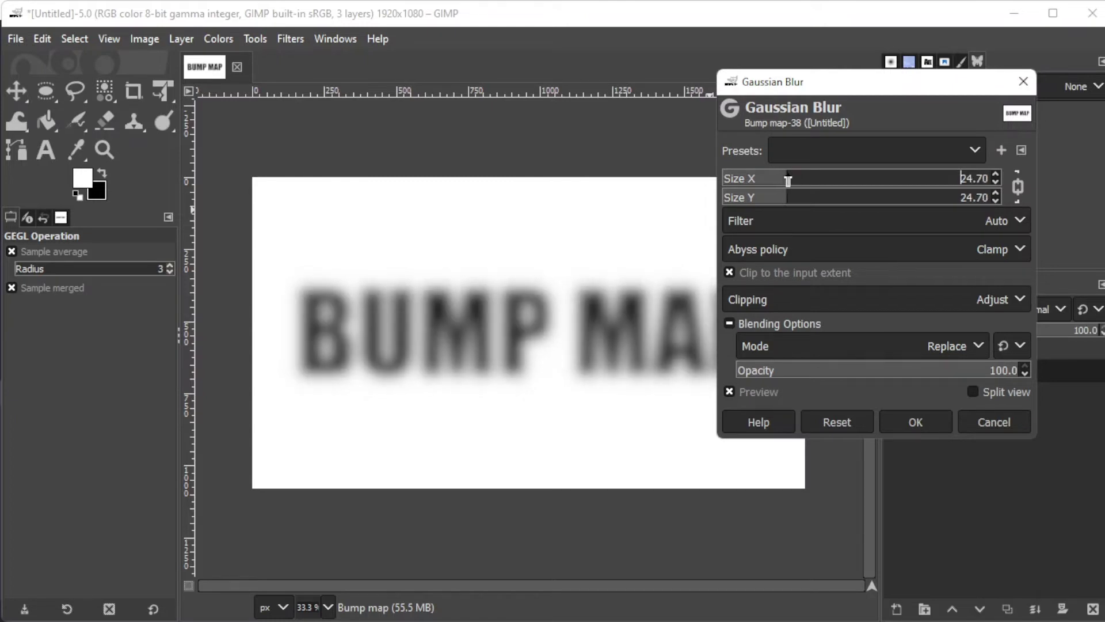
left_click(896, 427)
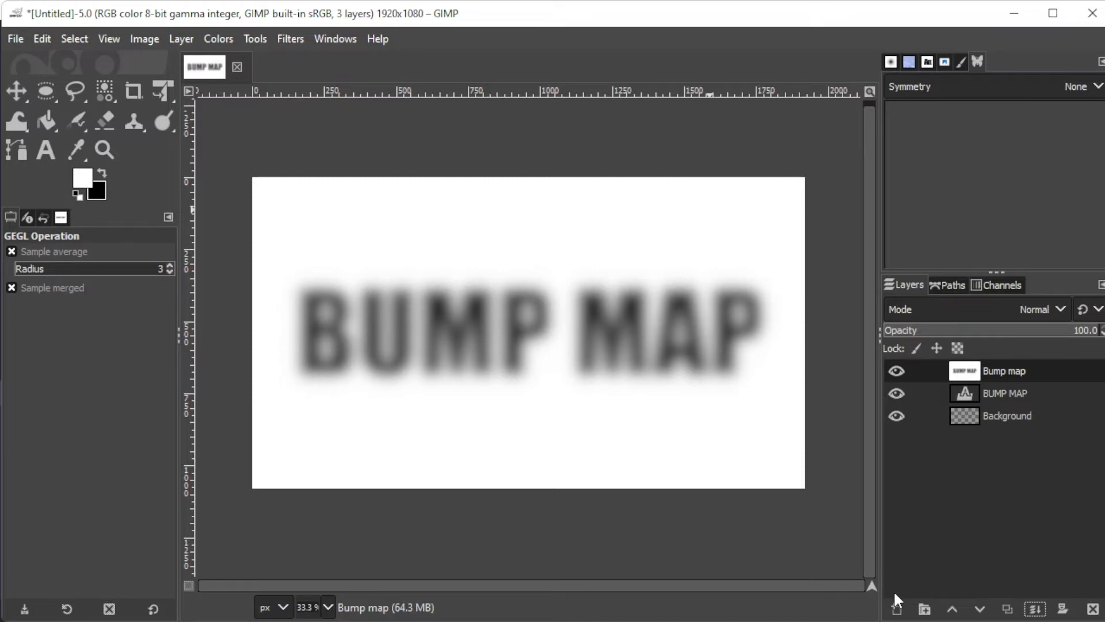
Create a new 1920 × 1080 px layer named "Surface Layer" filled with the foreground color
left_click(897, 608)
left_click_drag(857, 89, 617, 118)
type("Surface Layer")
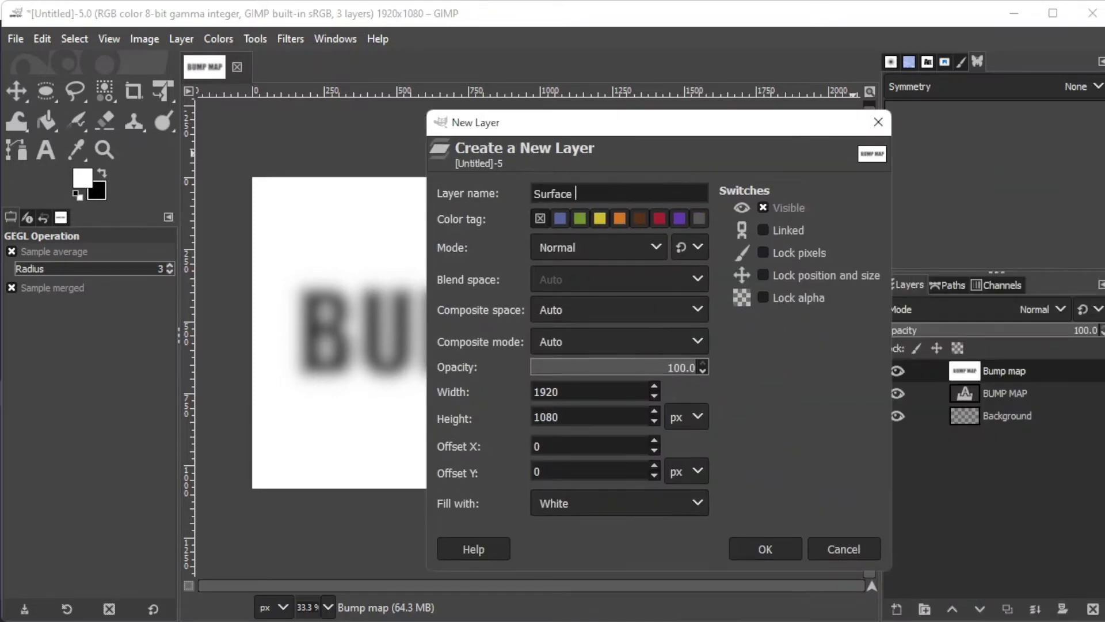
left_click(651, 502)
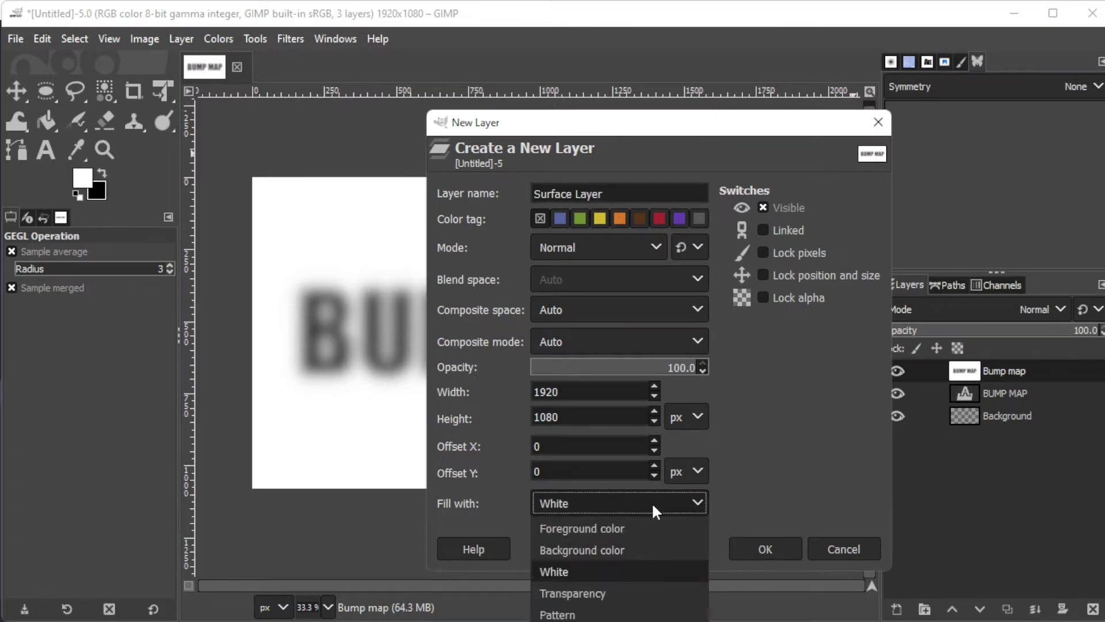
left_click(587, 528)
left_click(586, 505)
left_click(586, 501)
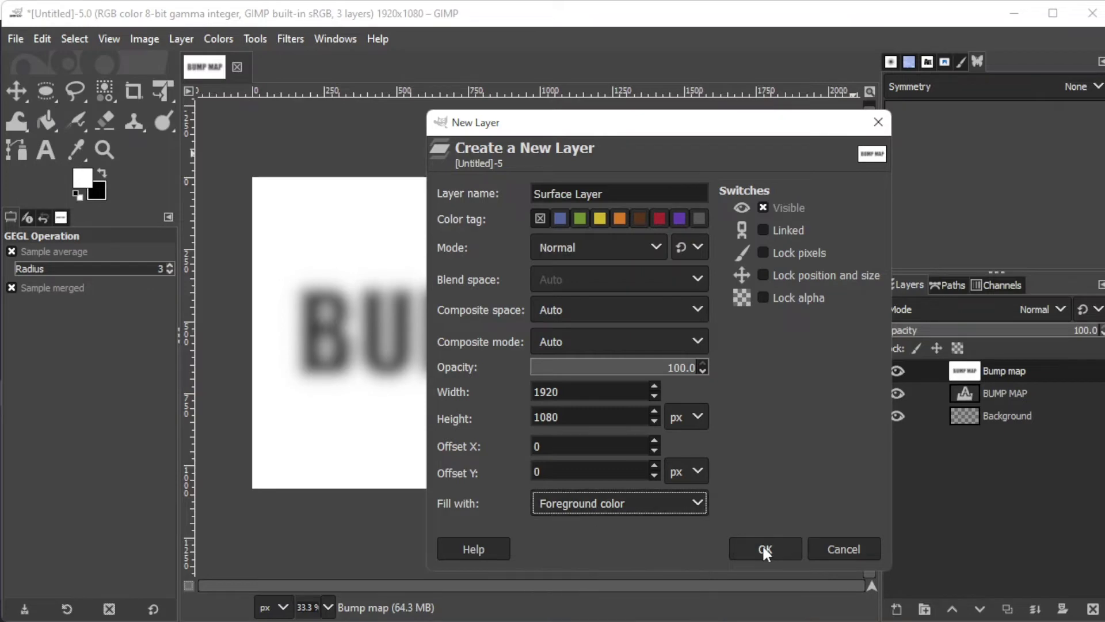
left_click(763, 547)
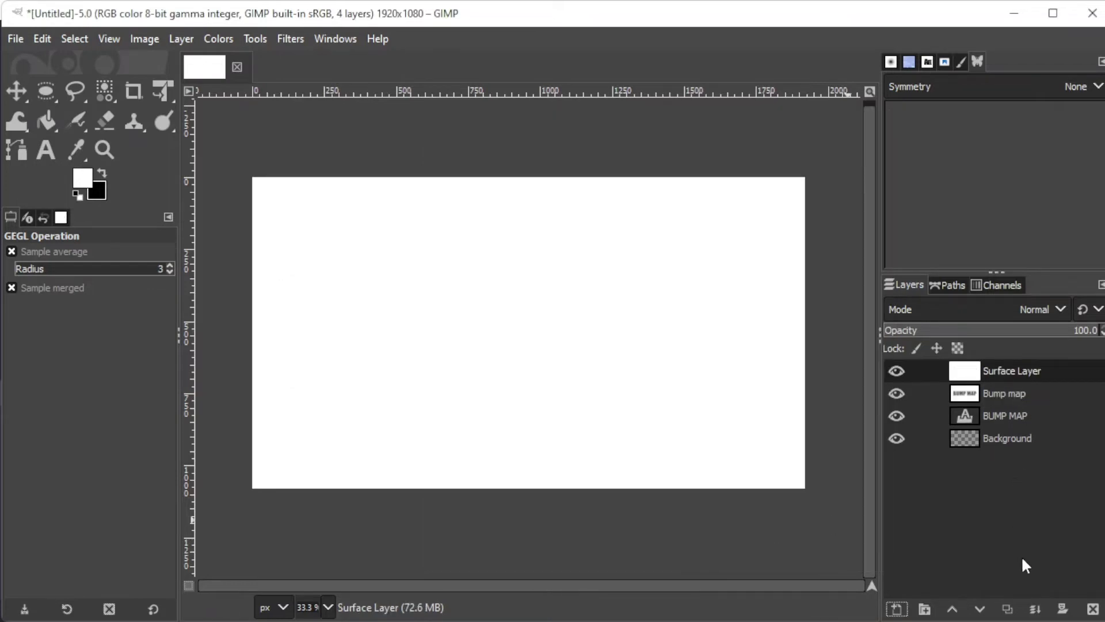
Duplicate the Surface Layer and rename the copy "Top Layer"
left_click(1007, 609)
double_click(1016, 370)
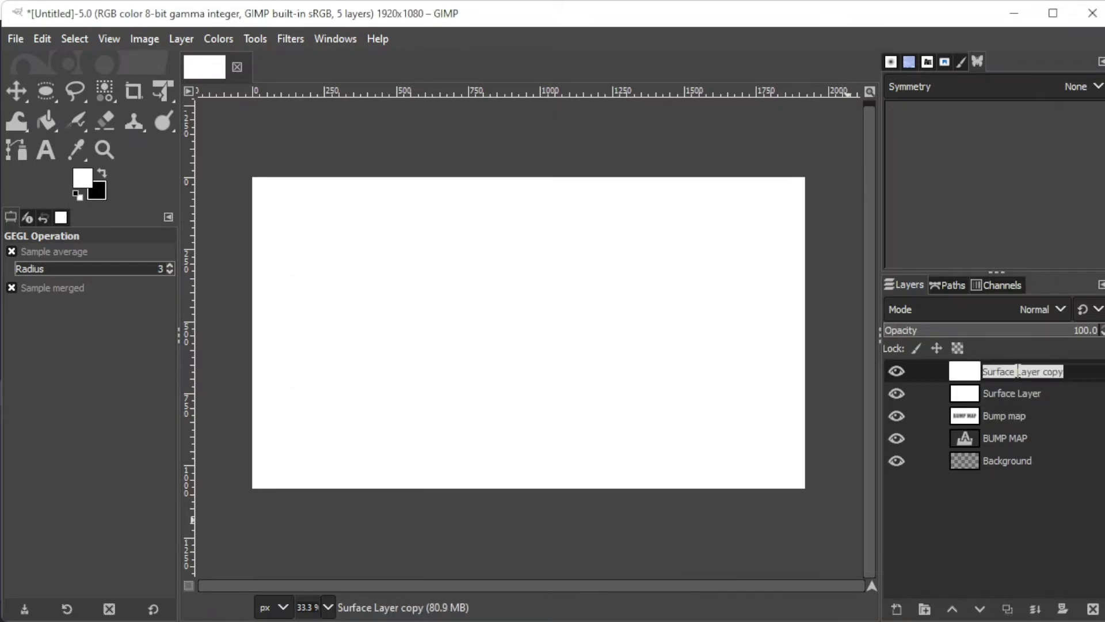
type("Top L")
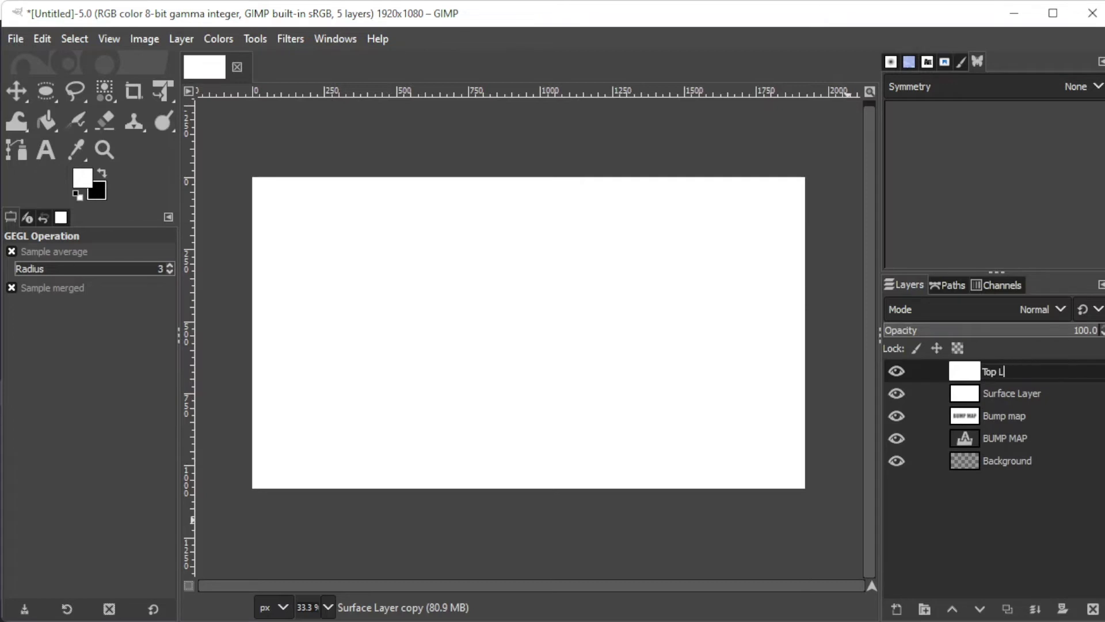
type("ayer")
key("Return")
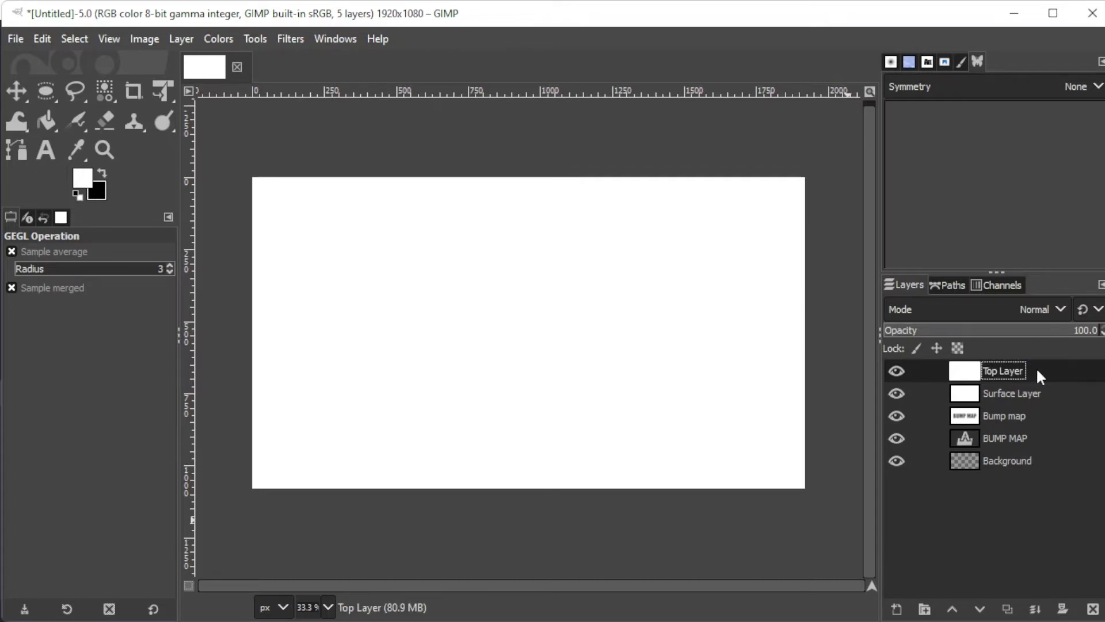
Start the Bump Map filter on Top Layer and use the "Bump map" layer as its Aux Input
left_click(279, 39)
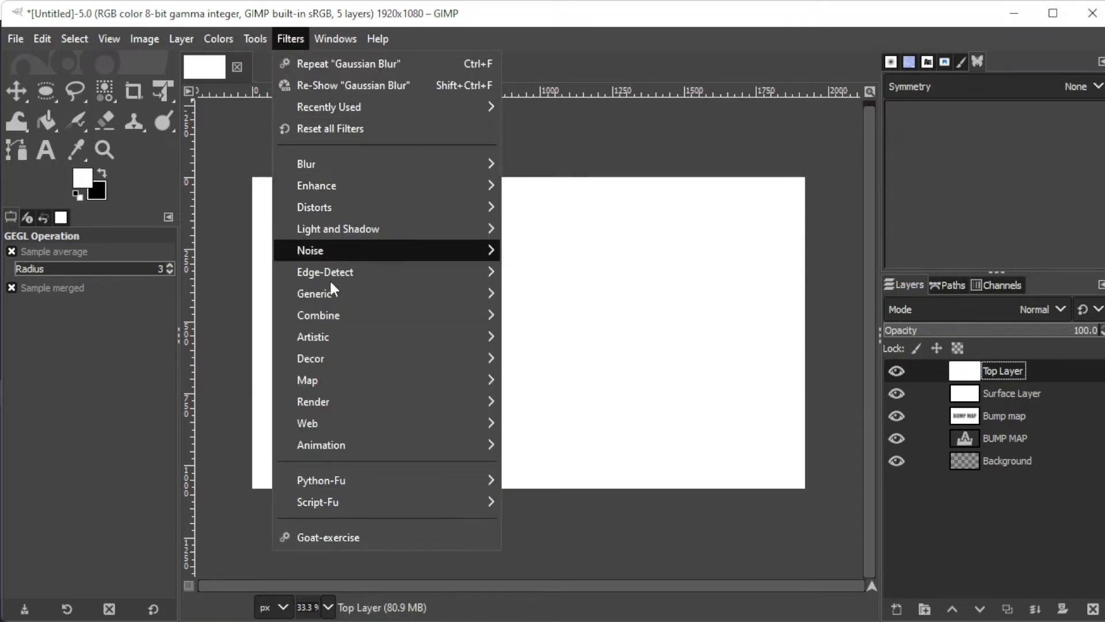
mouse_move(372, 380)
left_click(532, 380)
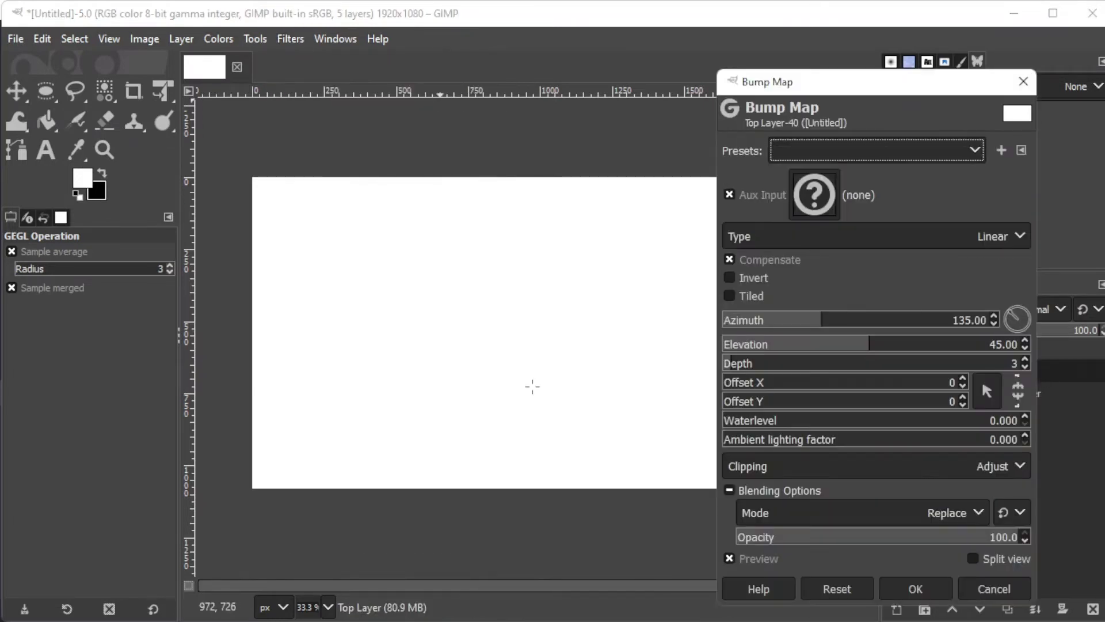
left_click_drag(793, 88, 541, 53)
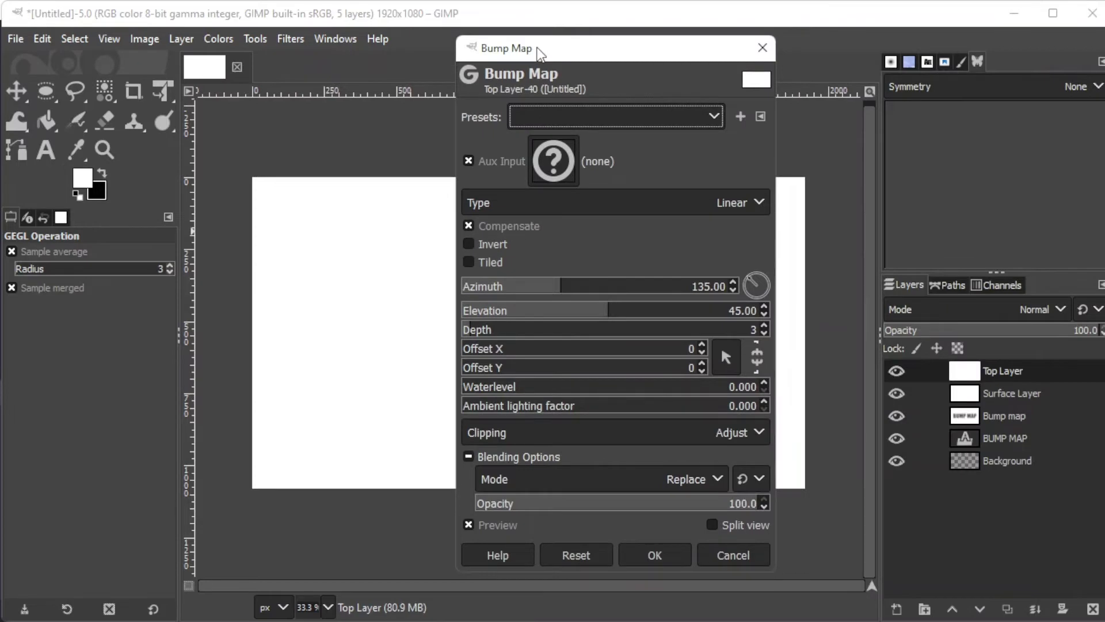
left_click(555, 166)
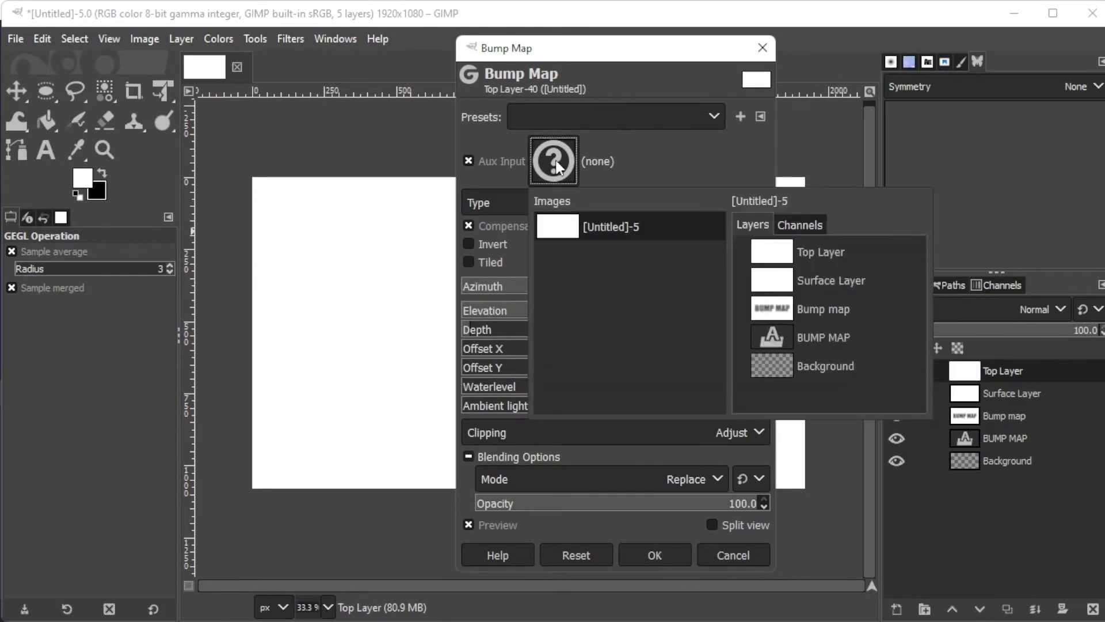
left_click(817, 311)
Set the bump map's Elevation to 87.40 and Depth to 63, and apply the filter to Top Layer
left_click_drag(590, 49, 824, 57)
left_click_drag(863, 294, 829, 300)
left_click_drag(828, 319, 899, 320)
left_click_drag(829, 301, 895, 302)
left_click_drag(769, 65, 792, 64)
left_click_drag(921, 320, 987, 321)
left_click_drag(915, 301, 1006, 311)
left_click(1005, 298)
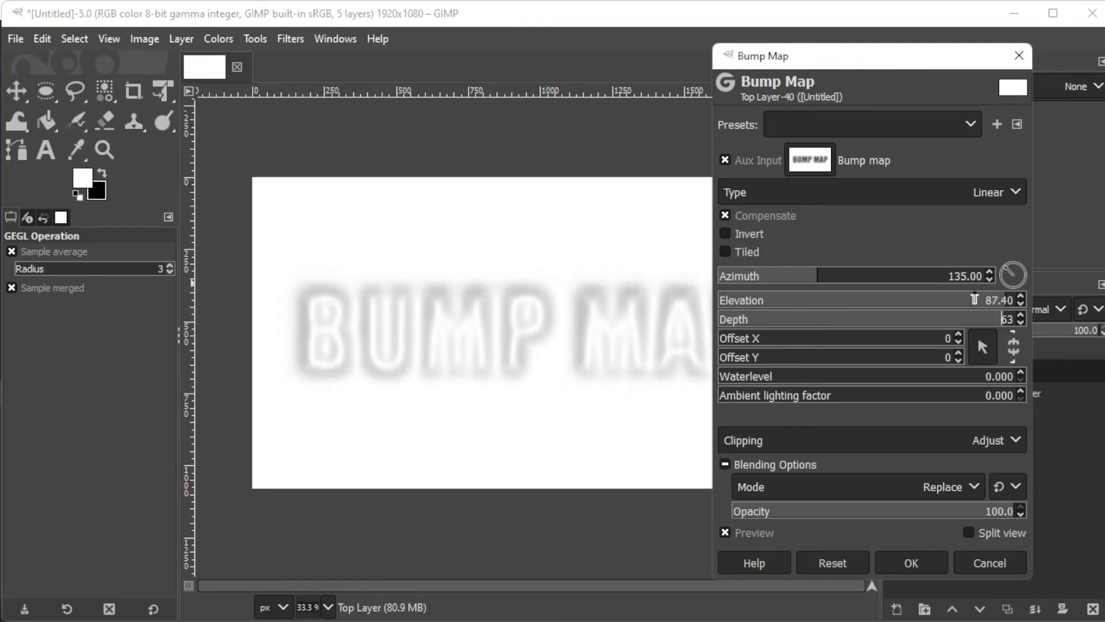
left_click(915, 562)
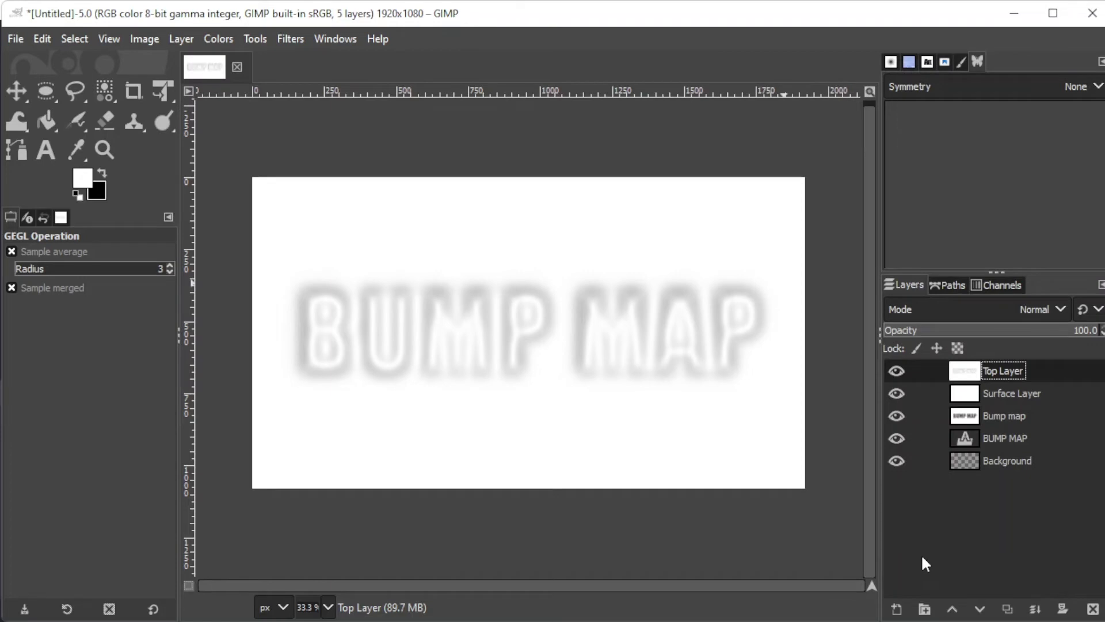
Select the letter shapes from the BUMP MAP text layer, delete them from Top Layer, and clear the selection
left_click(998, 448)
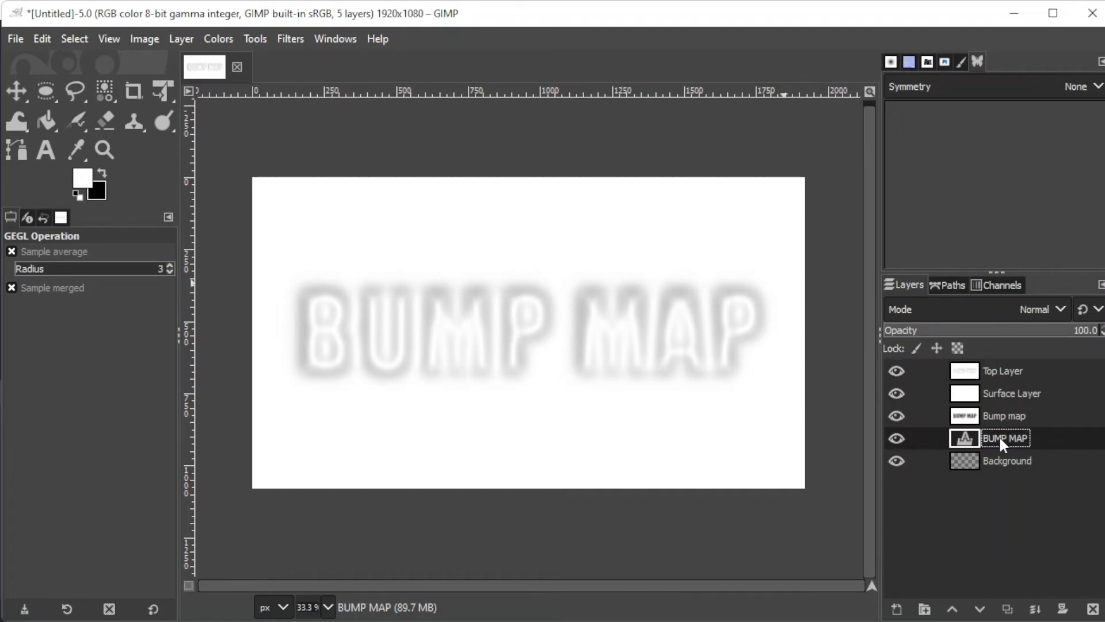
left_click(962, 439, "alt")
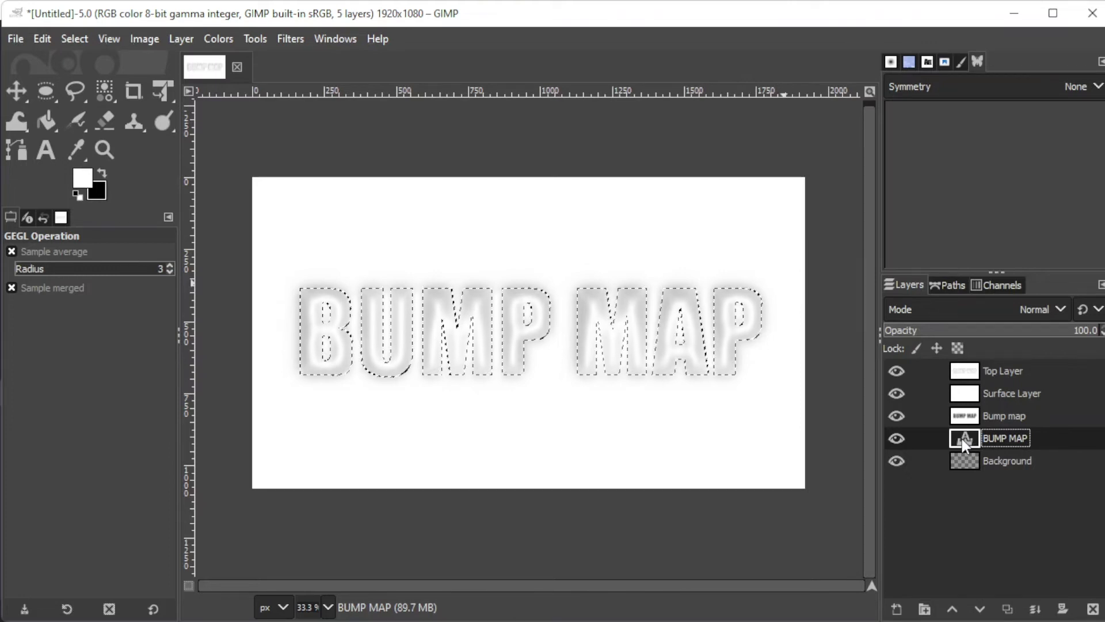
left_click(989, 372)
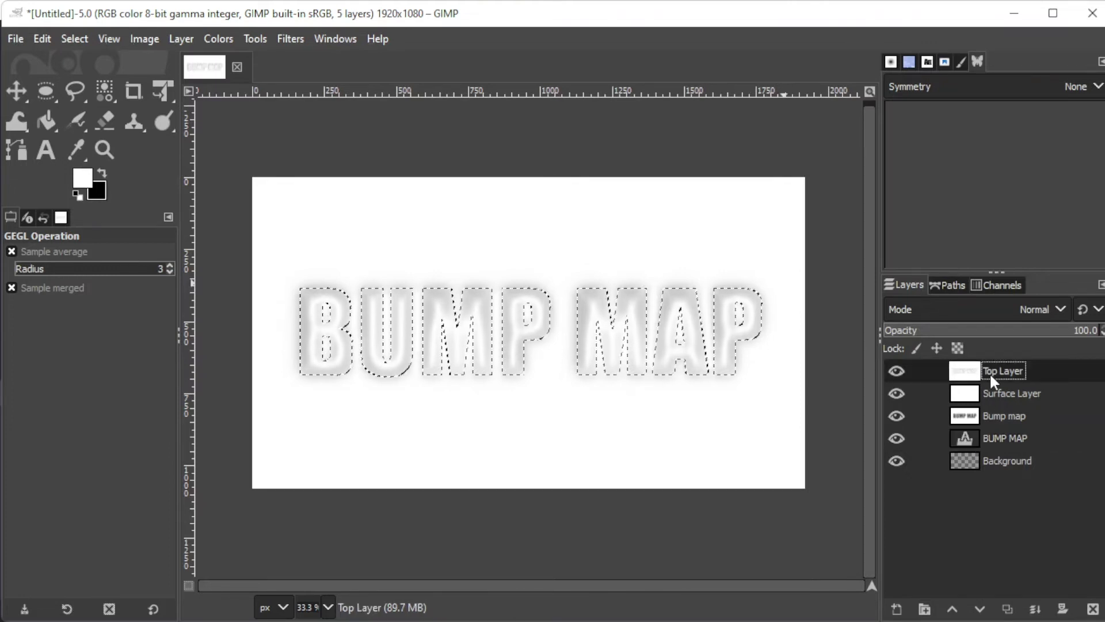
key("Delete")
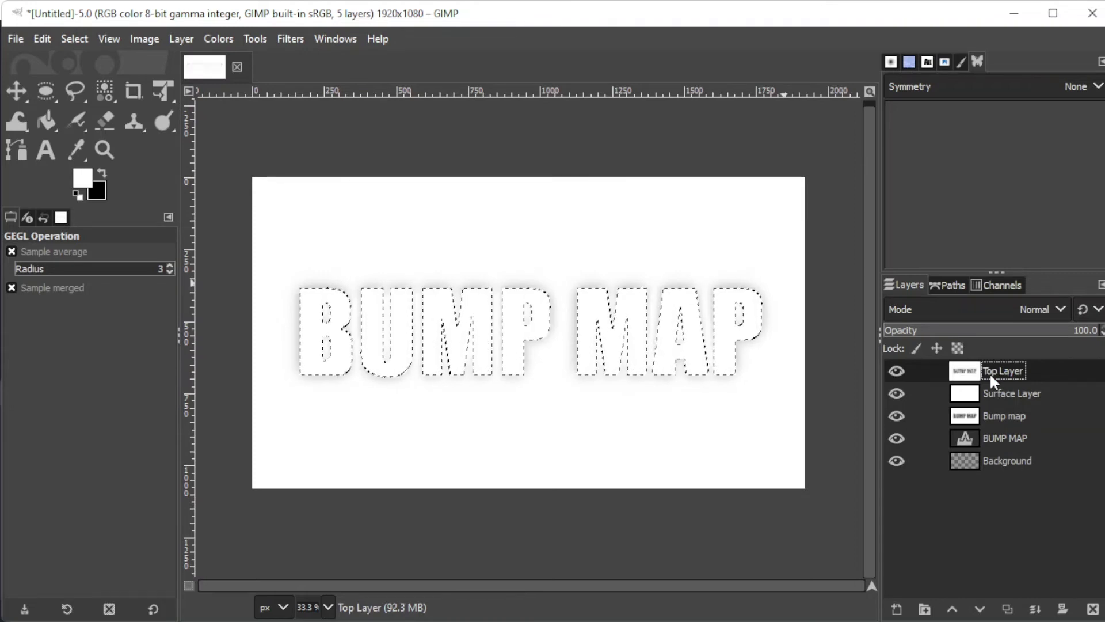
key("ctrl+shift+a")
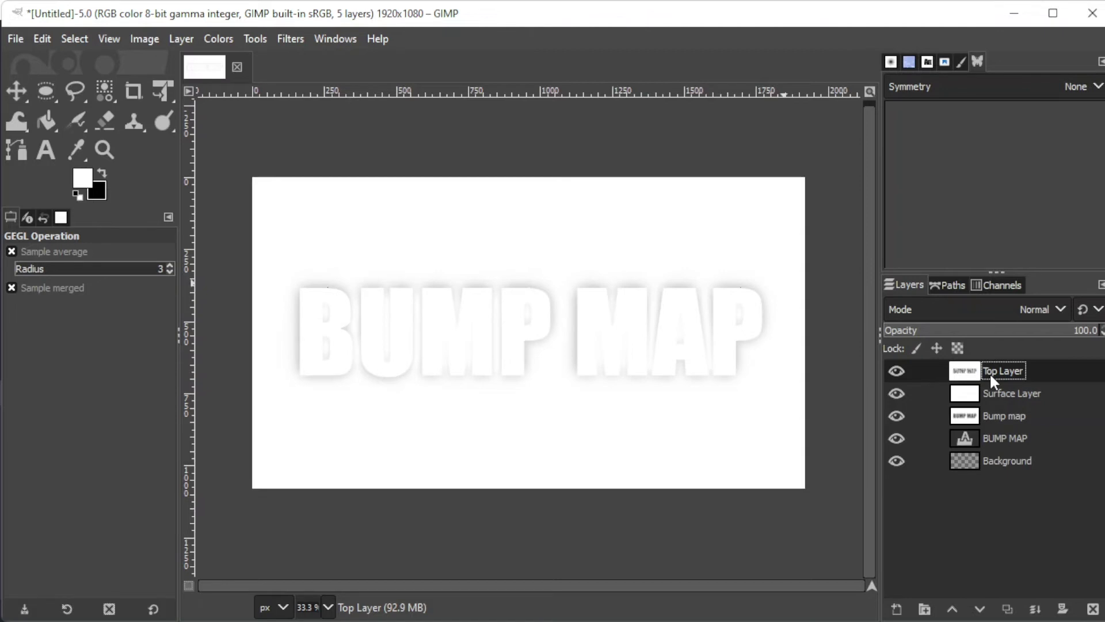
Apply a Drop Shadow to Top Layer with X and Y offsets of 8.774 and a Grow radius of 1
left_click(305, 40)
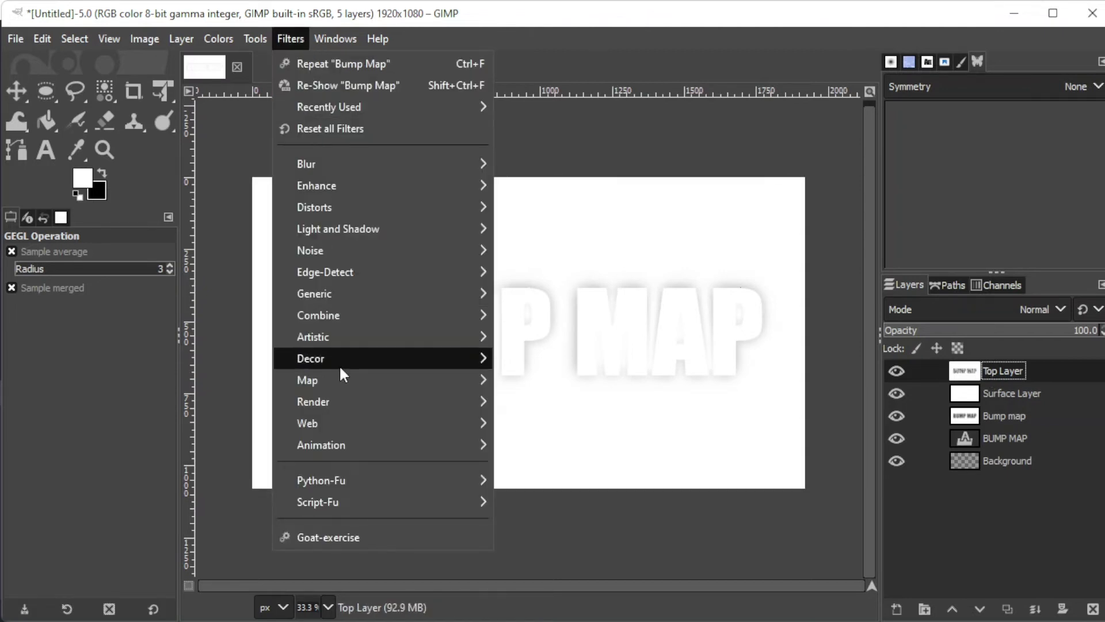
mouse_move(361, 228)
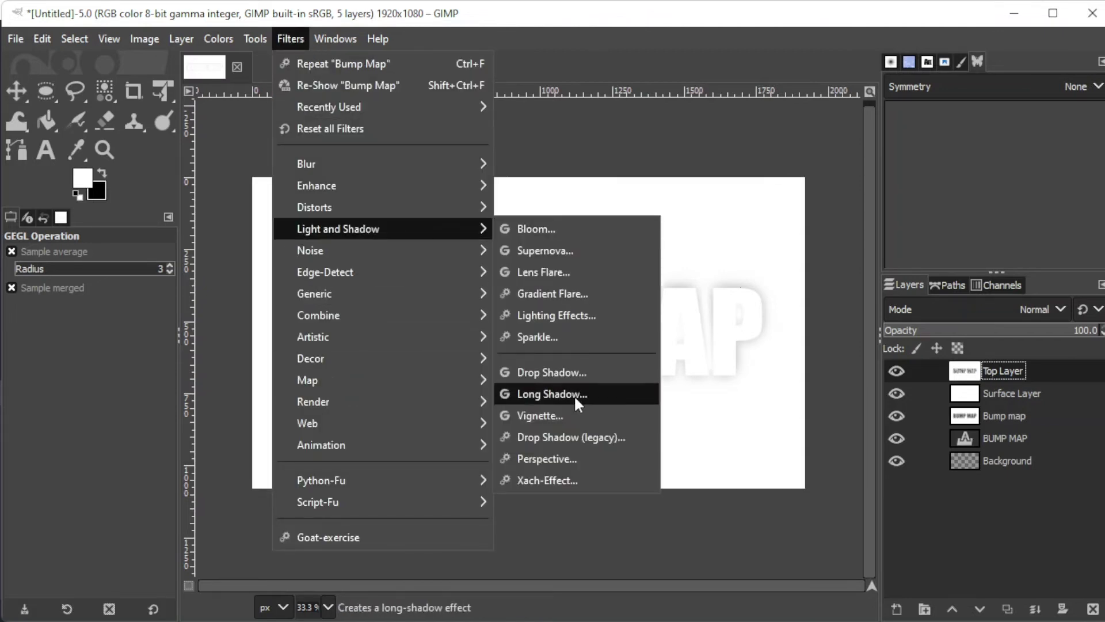
left_click(572, 373)
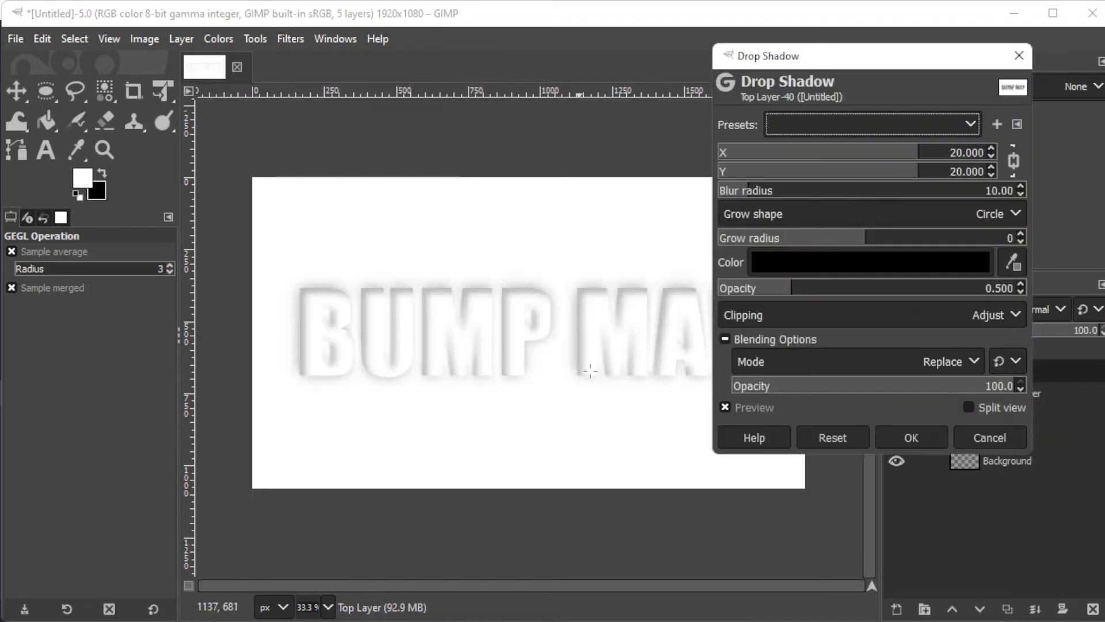
left_click(846, 153)
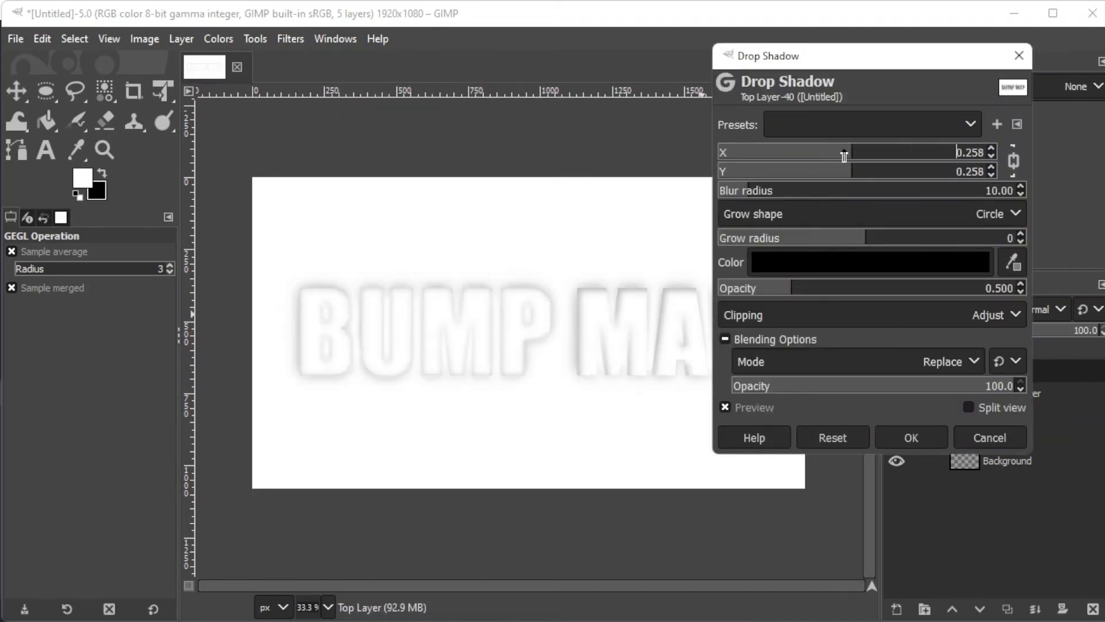
mouse_move(844, 155)
left_mouse_down()
mouse_move(883, 156)
mouse_move(892, 171)
mouse_move(720, 153)
mouse_move(827, 164)
left_mouse_up()
left_click_drag(884, 53, 925, 69)
mouse_move(878, 169)
left_mouse_down()
mouse_move(912, 167)
mouse_move(850, 169)
mouse_move(898, 168)
mouse_move(861, 168)
left_mouse_up()
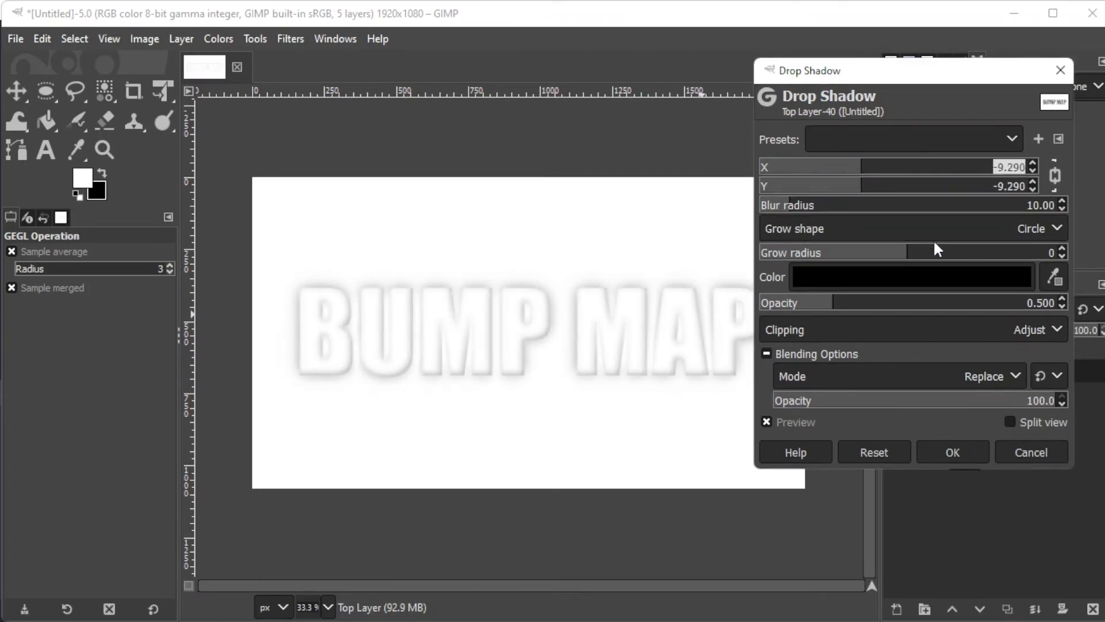
left_click_drag(937, 248, 968, 250)
left_click_drag(869, 173, 899, 172)
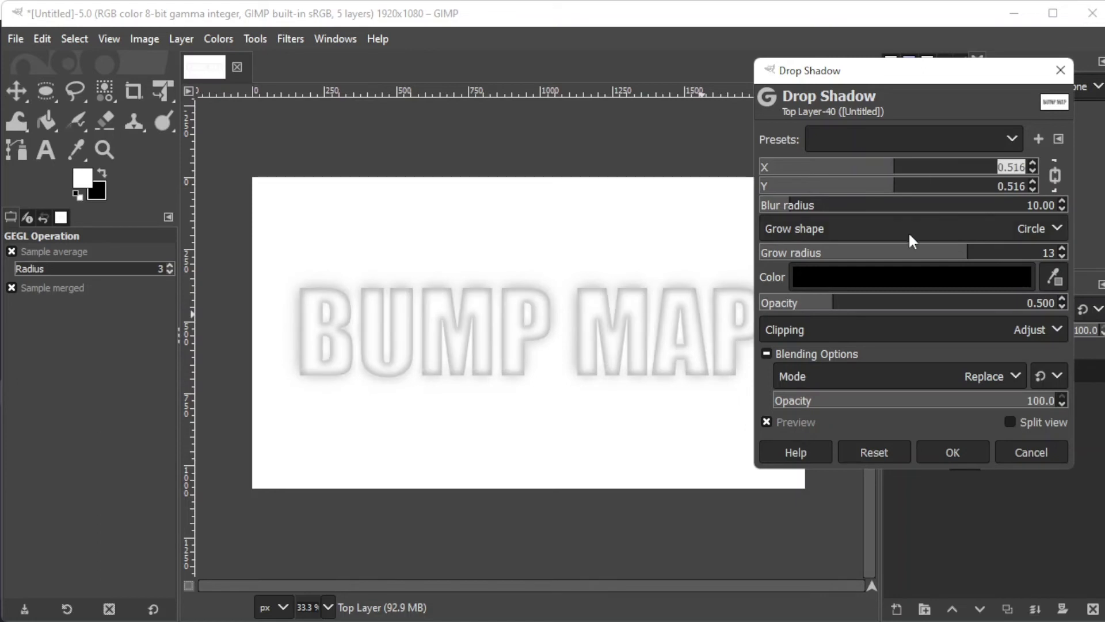
left_click(918, 251)
left_click(908, 168)
left_click(921, 169)
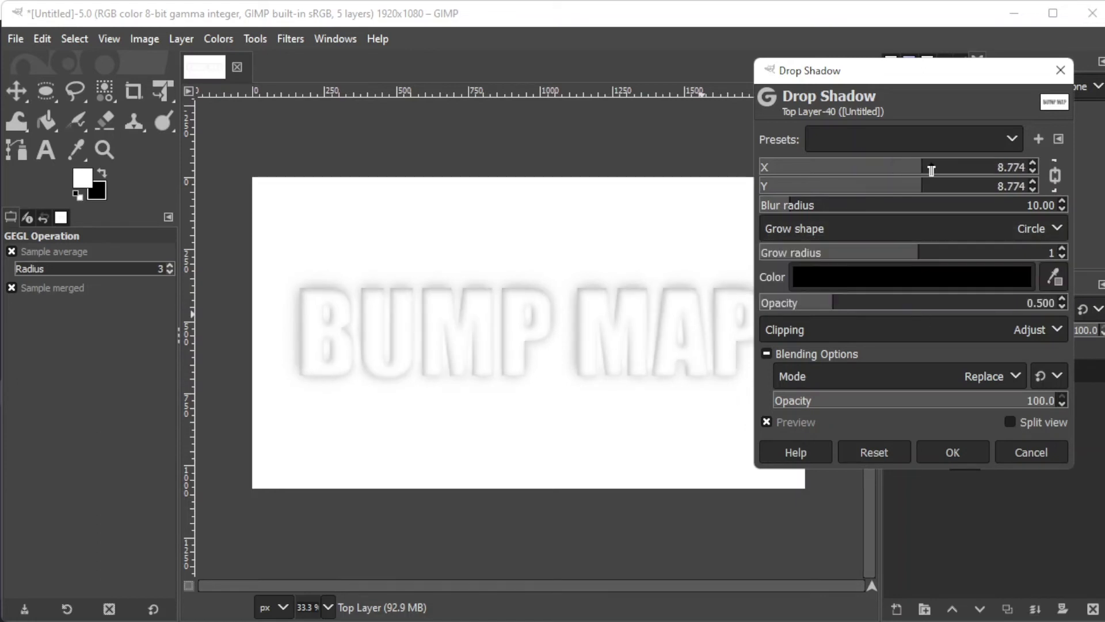
left_click(974, 451)
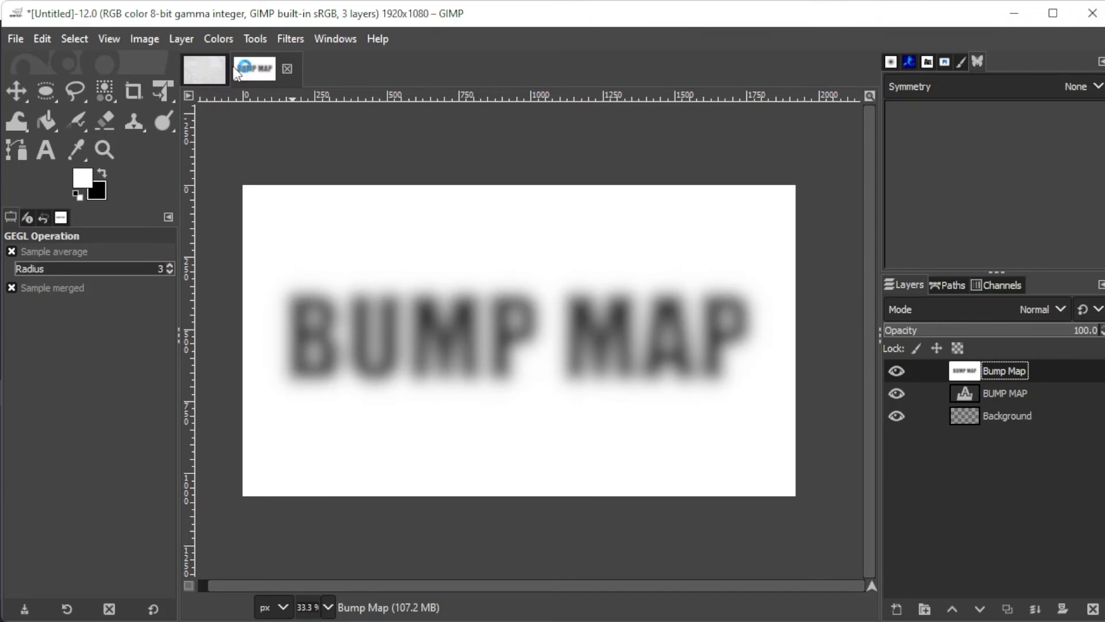
Add the crumpled paper texture as a layer above the blurred BUMP MAP image and scale it proportionally to cover the canvas
left_click_drag(203, 69, 363, 207)
left_click(16, 90)
left_click(163, 91)
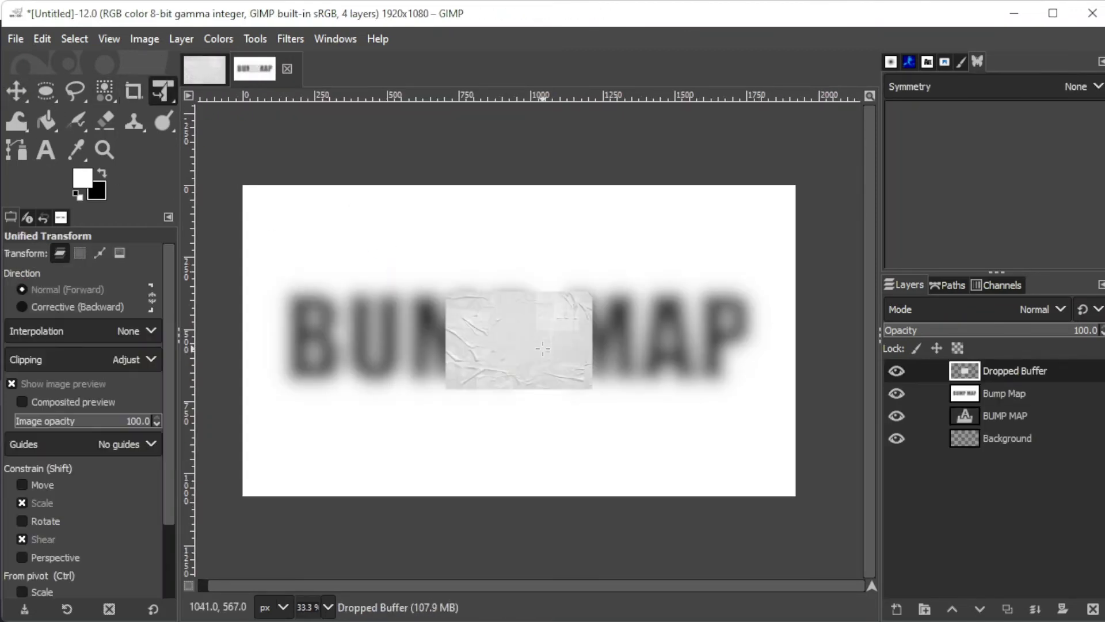
left_click_drag(587, 383, 780, 494)
left_click_drag(460, 304, 229, 211)
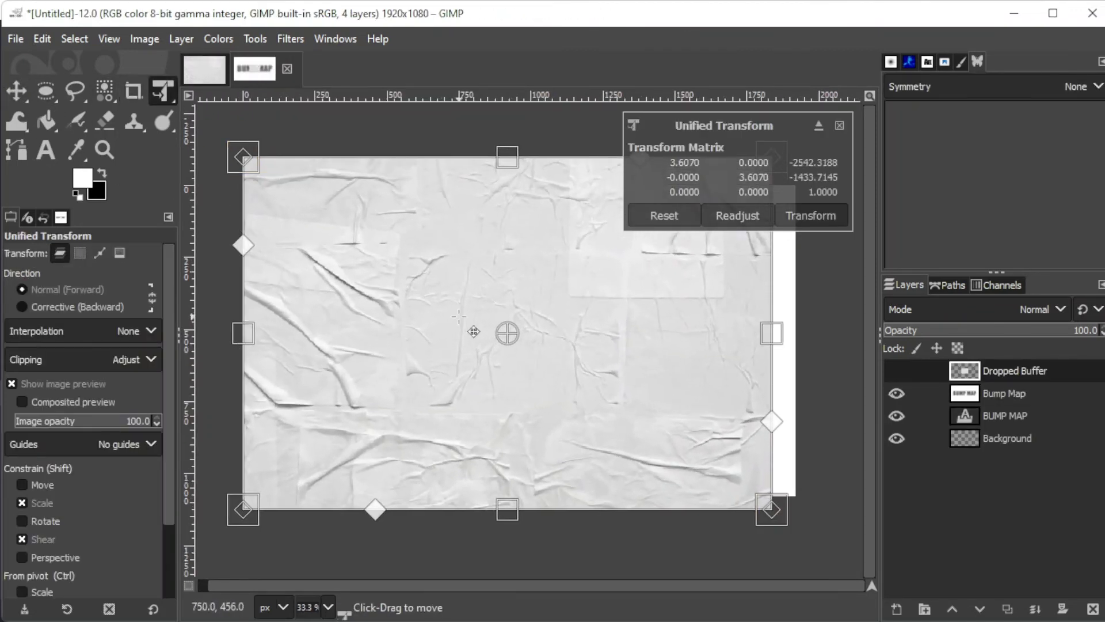
left_click_drag(794, 531, 816, 533)
key("ctrl+z")
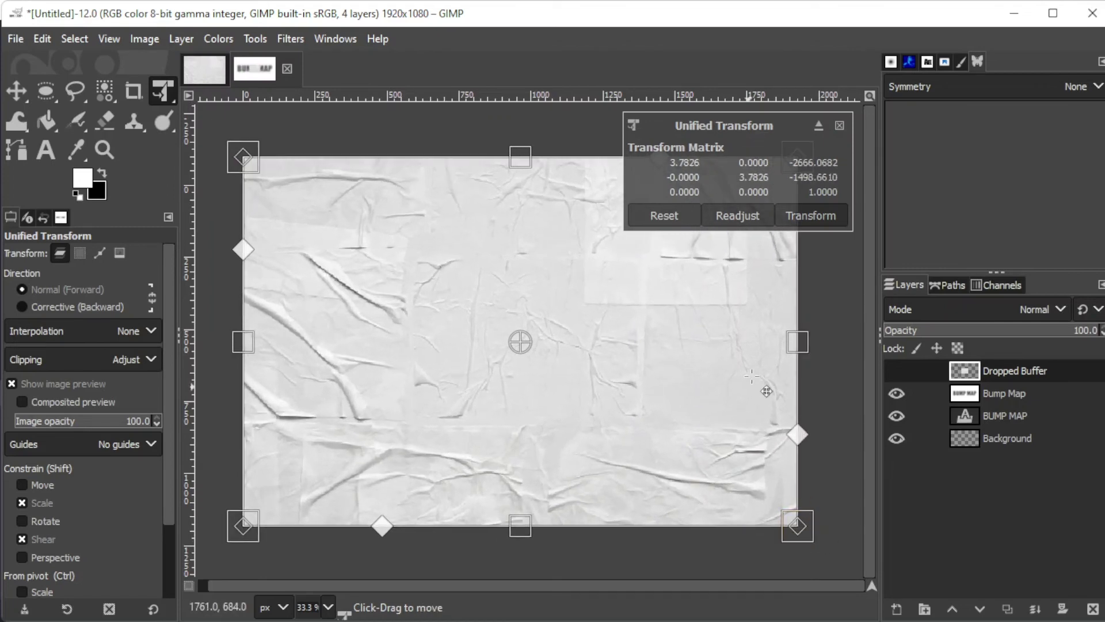
left_click(809, 215)
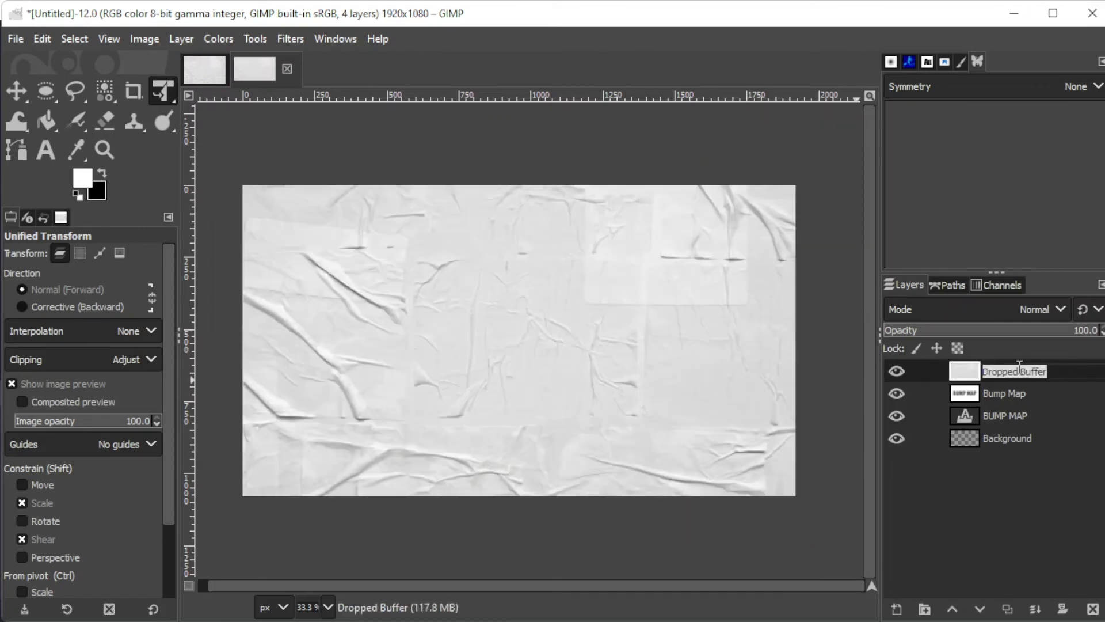
Rename the paper texture layer "Surface Layer", duplicate it, and name the copy "Top Layer"
type("Surface Layer")
key("Return")
left_click(1007, 609)
double_click(1019, 372)
type("Top La")
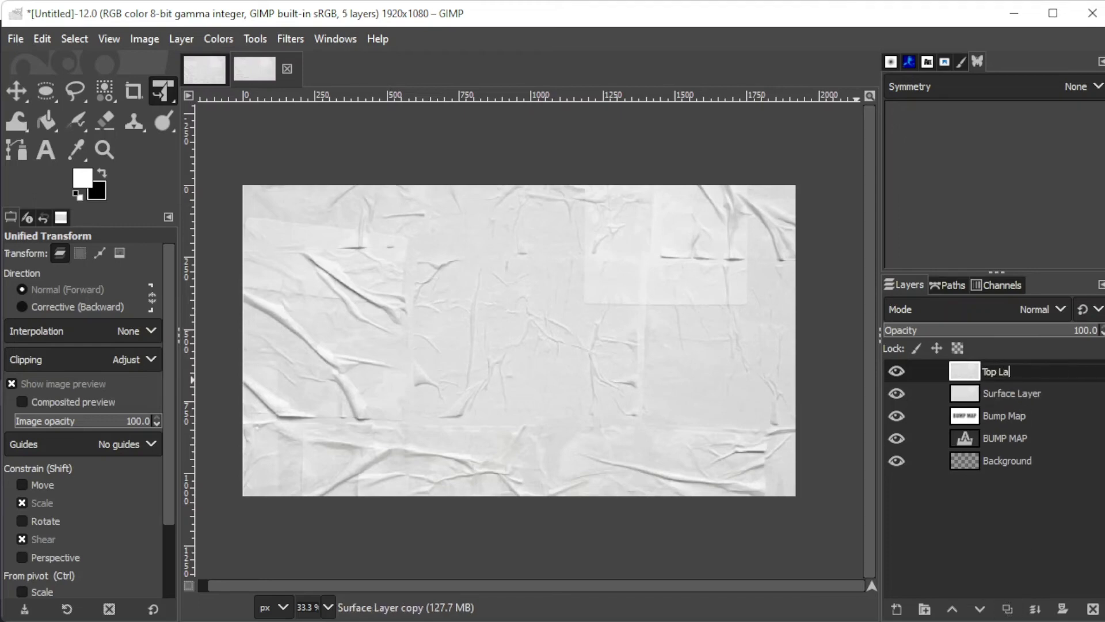
type("yer")
key("Return")
Apply Bump Map to Top Layer using the "Bump Map" layer, with Elevation 90, Depth 63, Offset X 29 and Offset Y -74
left_click(291, 39)
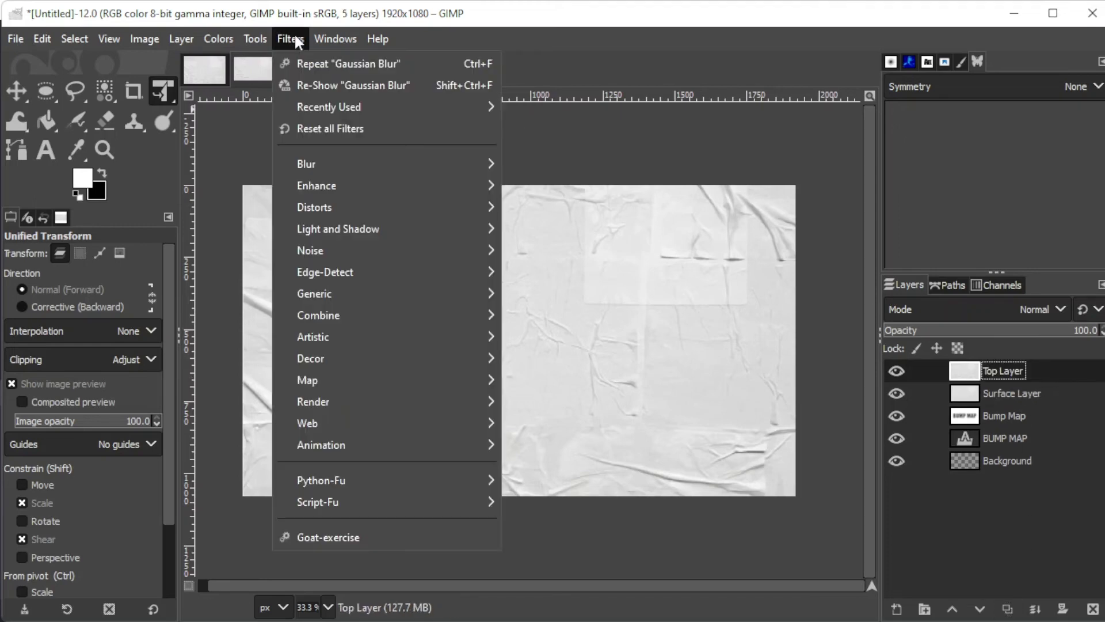
mouse_move(308, 378)
left_click(568, 368)
left_click(726, 144)
double_click(991, 298)
left_click_drag(781, 275, 930, 291)
left_click_drag(858, 294, 921, 294)
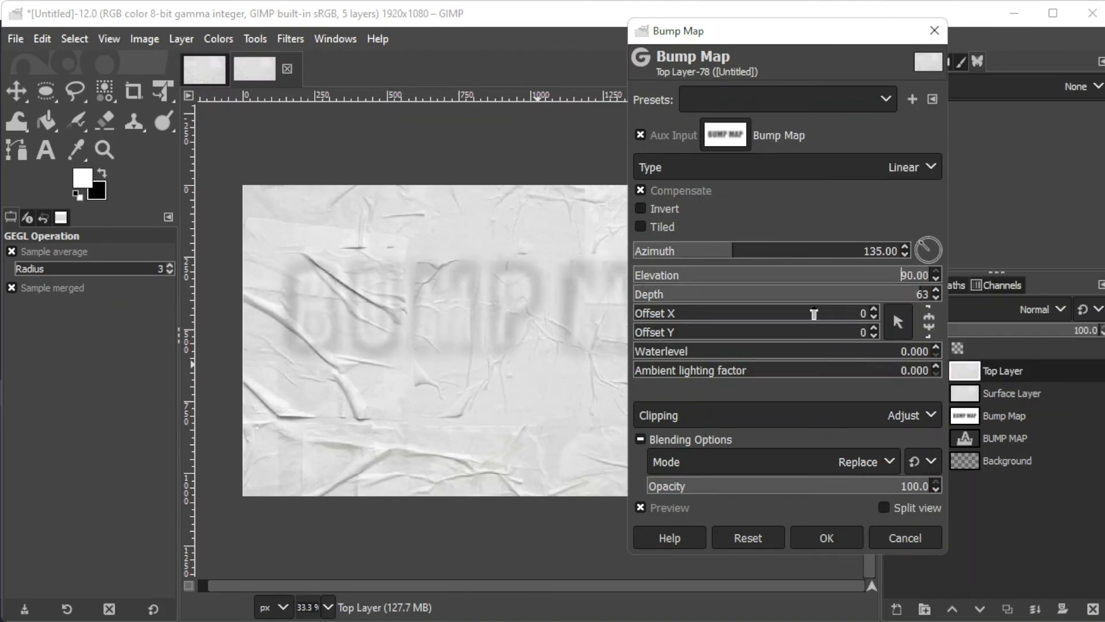
left_click_drag(816, 313, 616, 331)
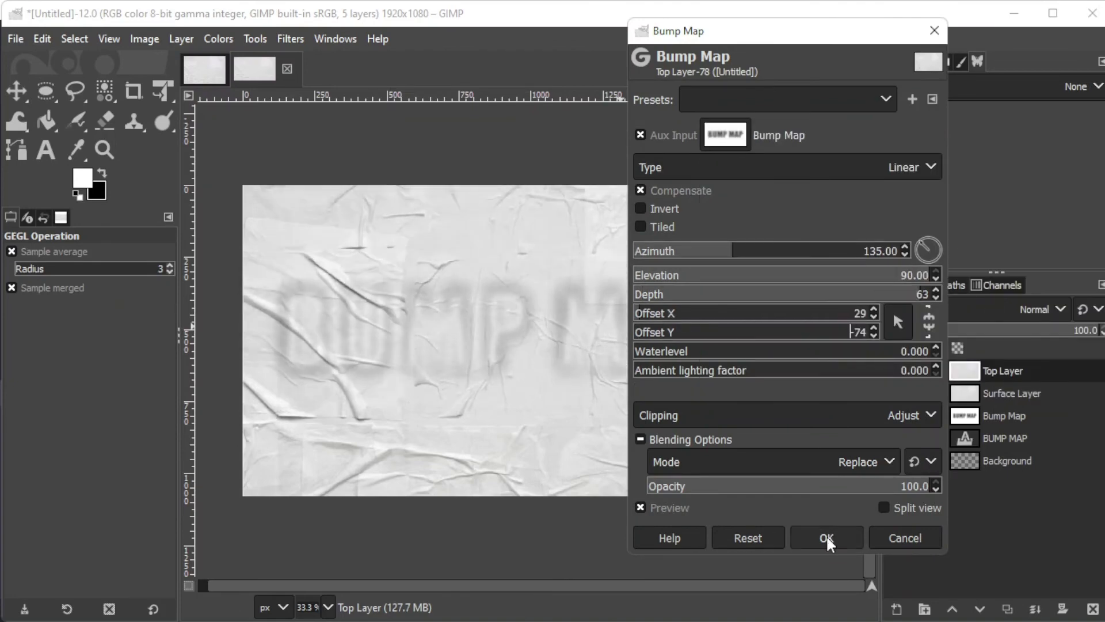
left_click(827, 537)
Cut the BUMP MAP text layer's letter shapes out of the paper-textured Top Layer
left_click(1006, 436)
left_click(1011, 368)
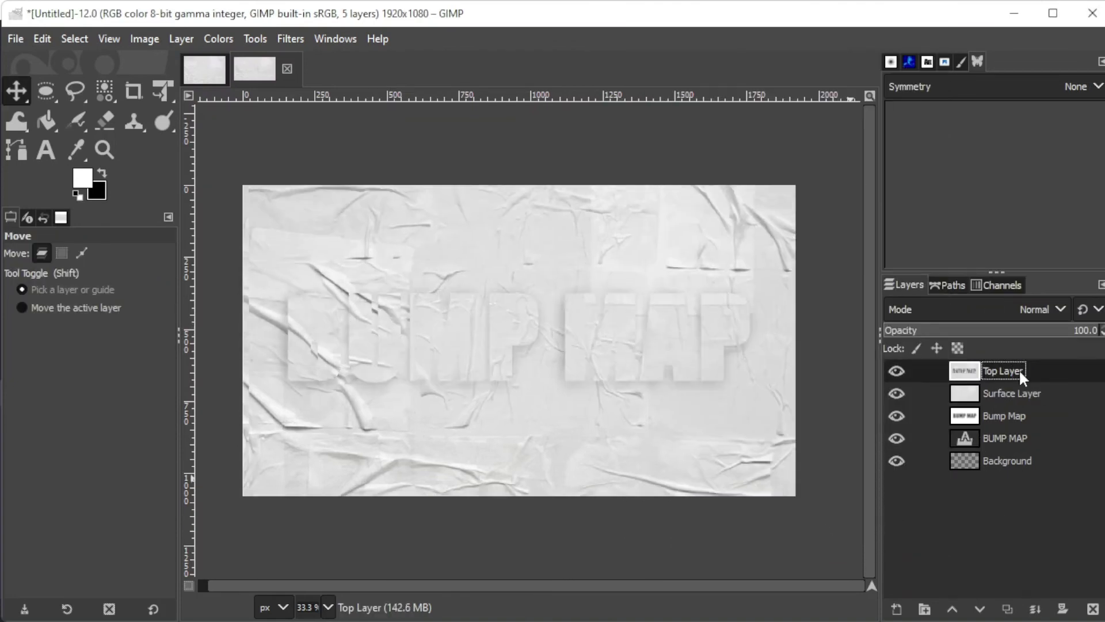
Try a Drop Shadow on the paper-textured Top Layer with a Grow radius of 9
left_click(290, 38)
mouse_move(392, 231)
left_click(541, 348)
left_click_drag(831, 128, 782, 129)
left_click_drag(818, 215, 826, 214)
left_click_drag(822, 129, 768, 130)
left_click(829, 412)
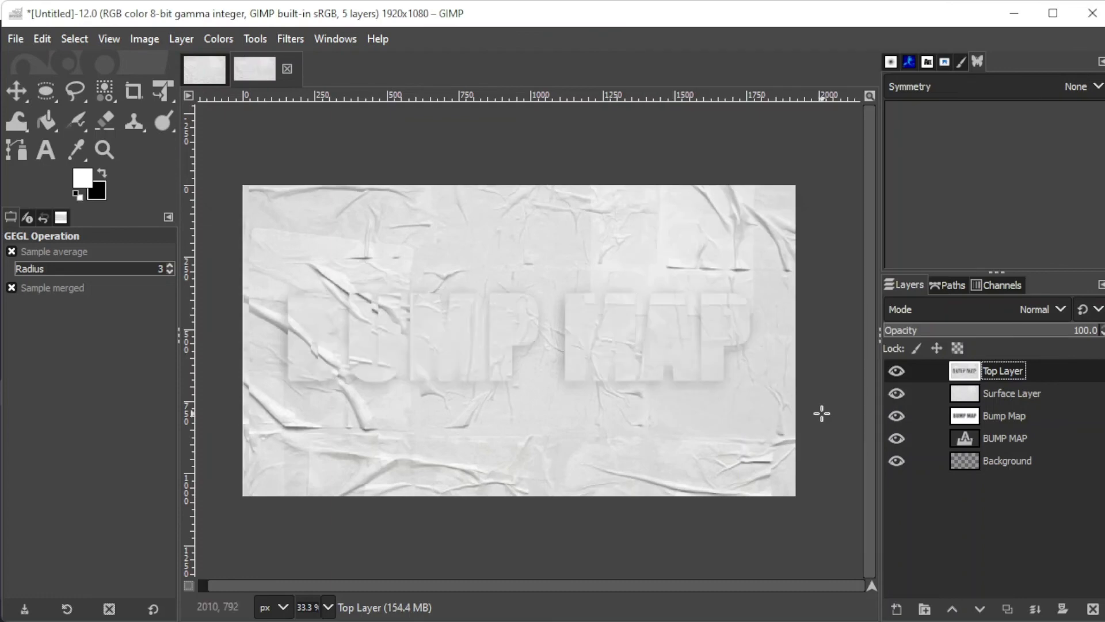
Apply a Drop Shadow to the paper-textured Top Layer with X and Y offsets of 5.677
left_click(291, 39)
mouse_move(492, 229)
left_click(560, 372)
left_click(841, 126)
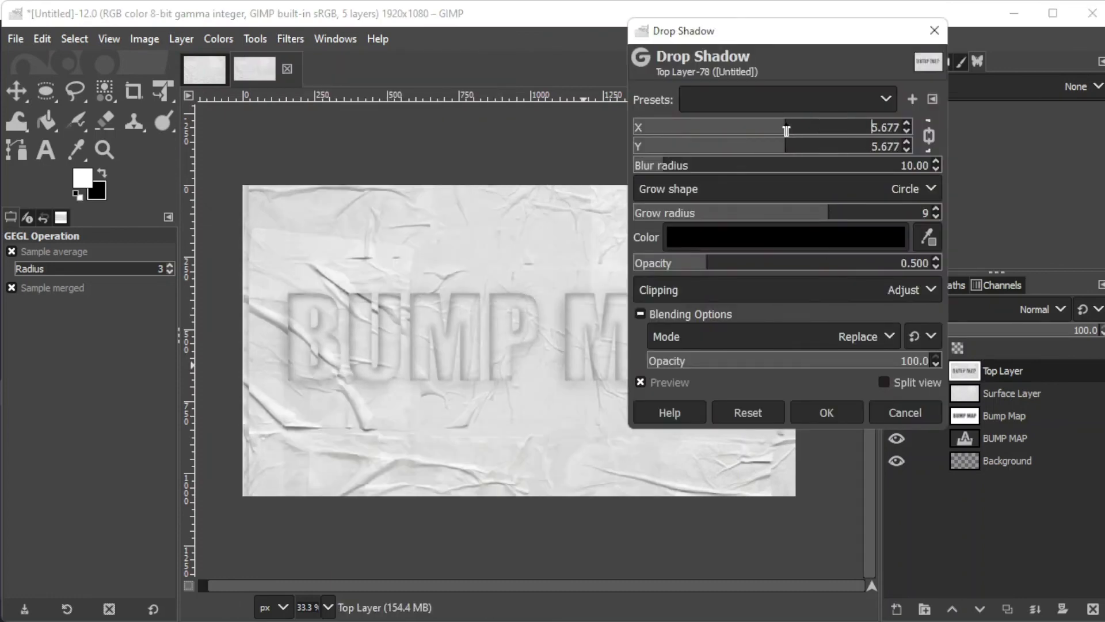
left_click(807, 413)
Examine the finished BUMP MAP text effect on the crumpled paper surface
scroll(625, 384, "up", 1)
scroll(727, 420, "down", 1)
scroll(742, 419, "up", 1)
scroll(725, 516, "down", 1)
scroll(725, 517, "up", 1)
scroll(725, 517, "down", 2)
scroll(725, 517, "up", 1)
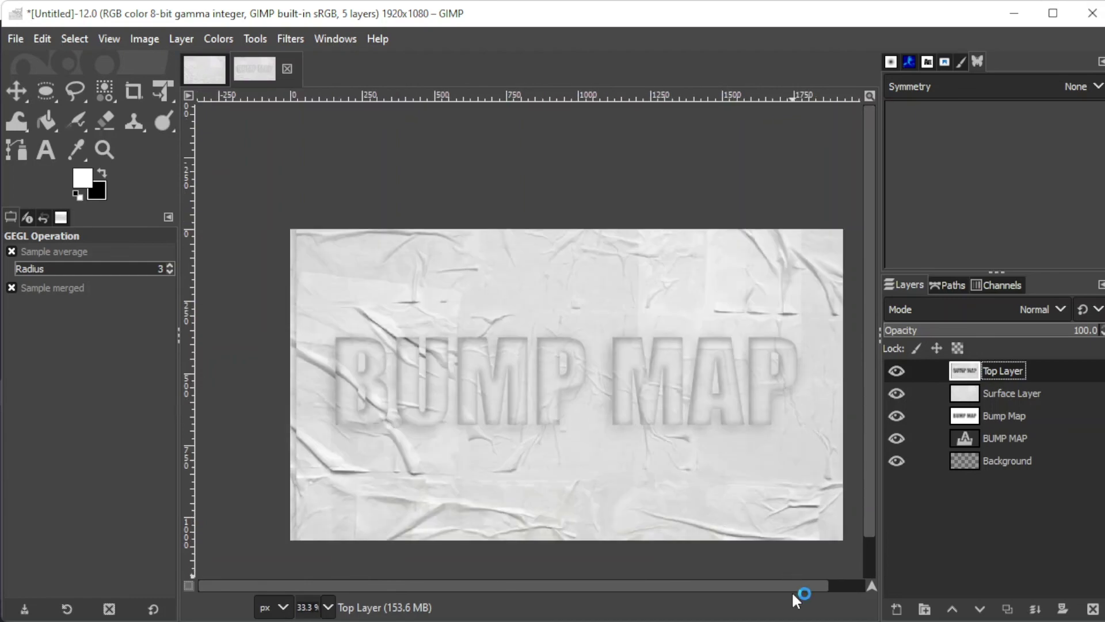
scroll(811, 588, "right", 1)
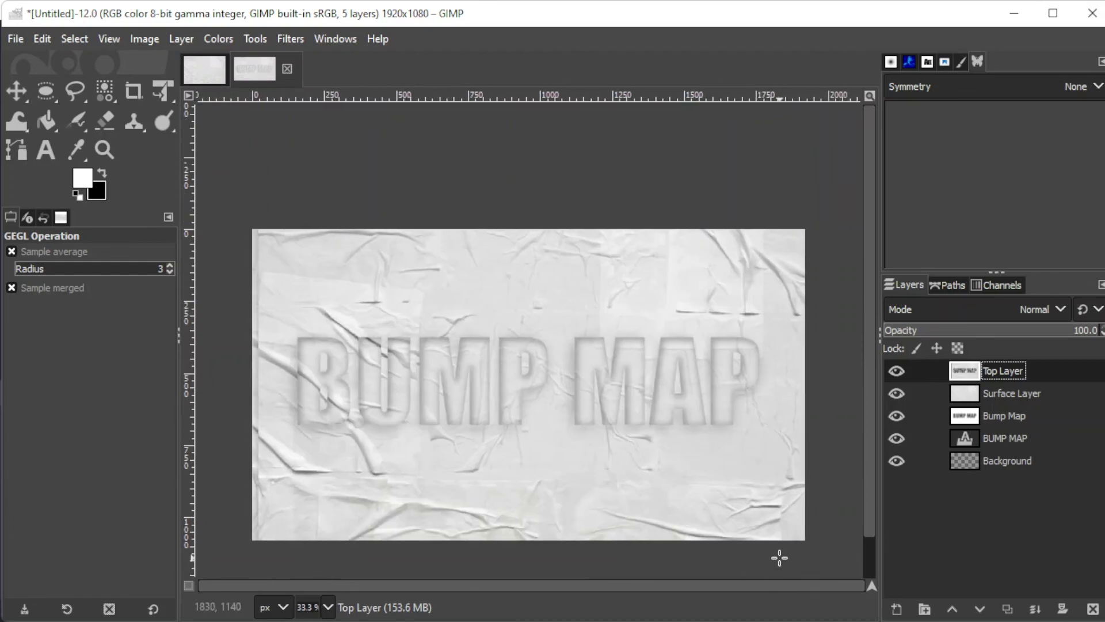